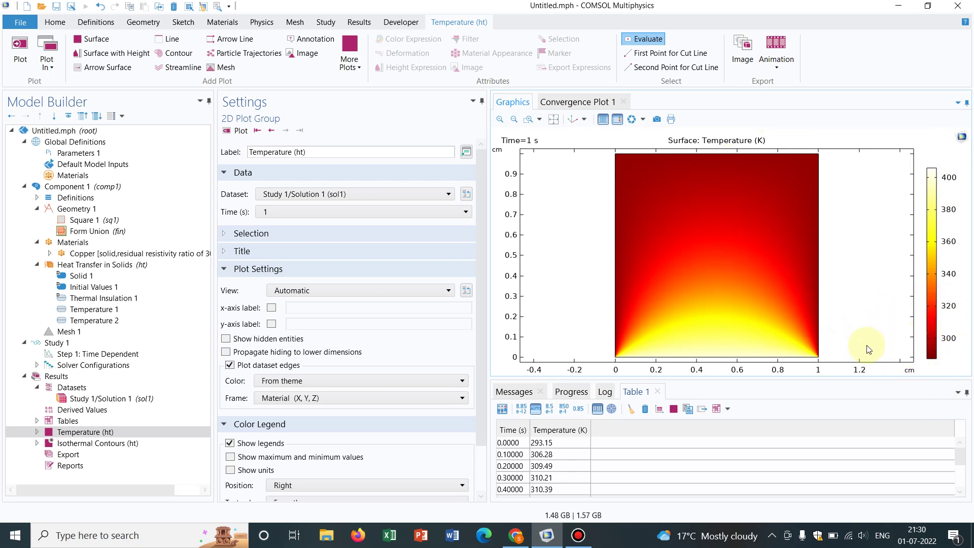
- Review the 400 K bottom boundary and 293.15 K other boundaries, then return to the surface temperature plot
click(81, 310)
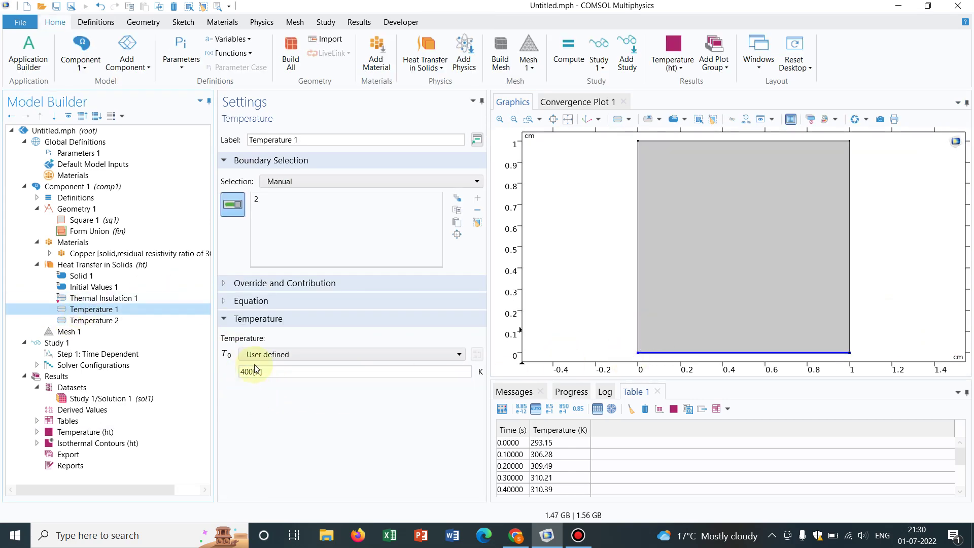
click(122, 320)
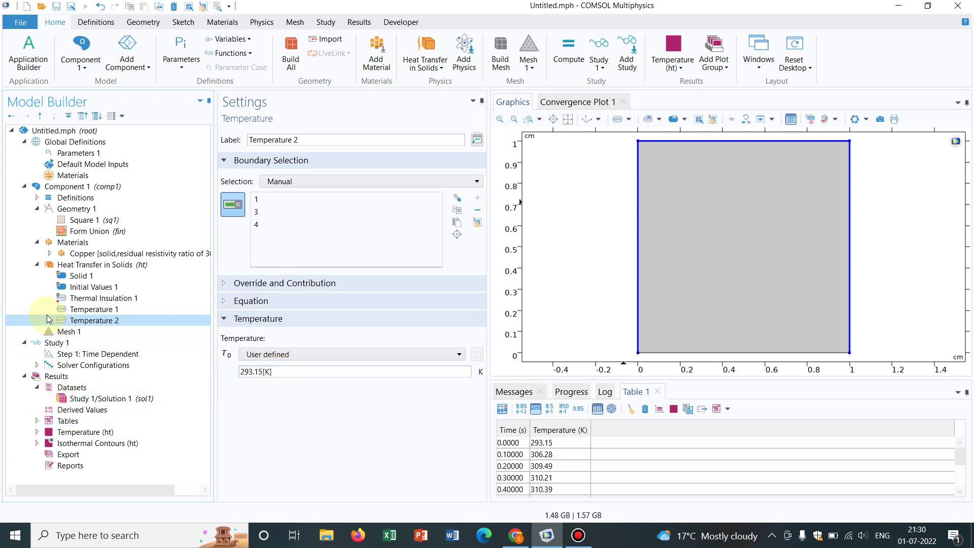
click(79, 311)
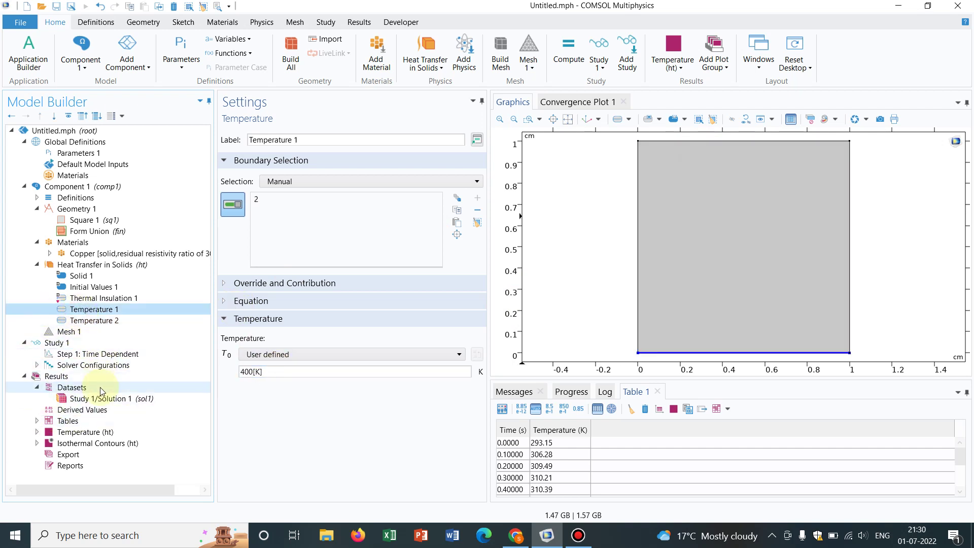
click(87, 433)
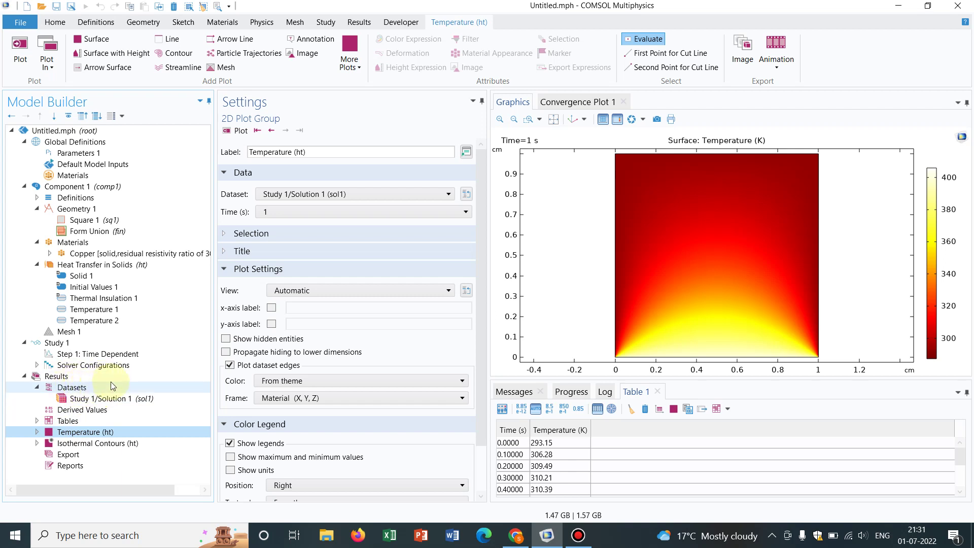
- Add a Cut Line 2D dataset with both point Y values at 0.5 and plot it
click(85, 389)
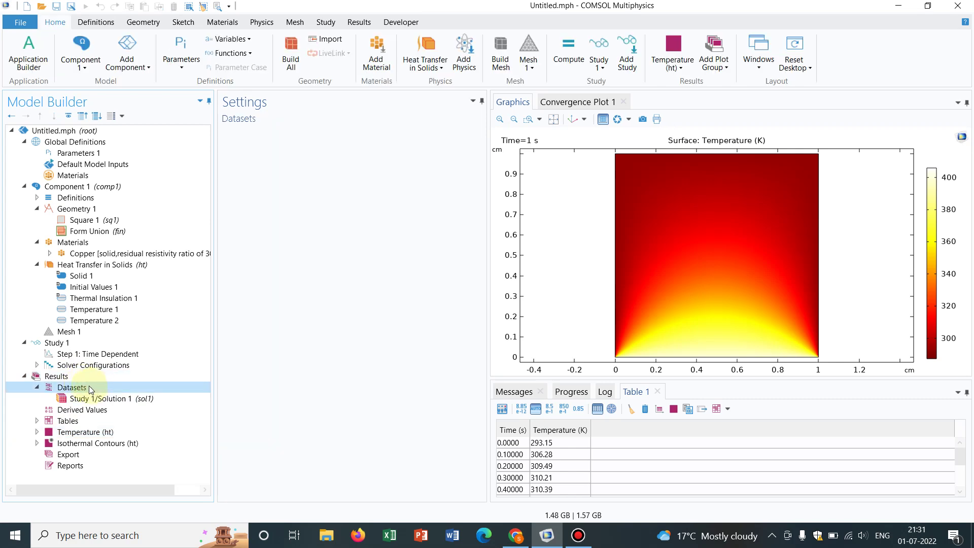
right_click(91, 388)
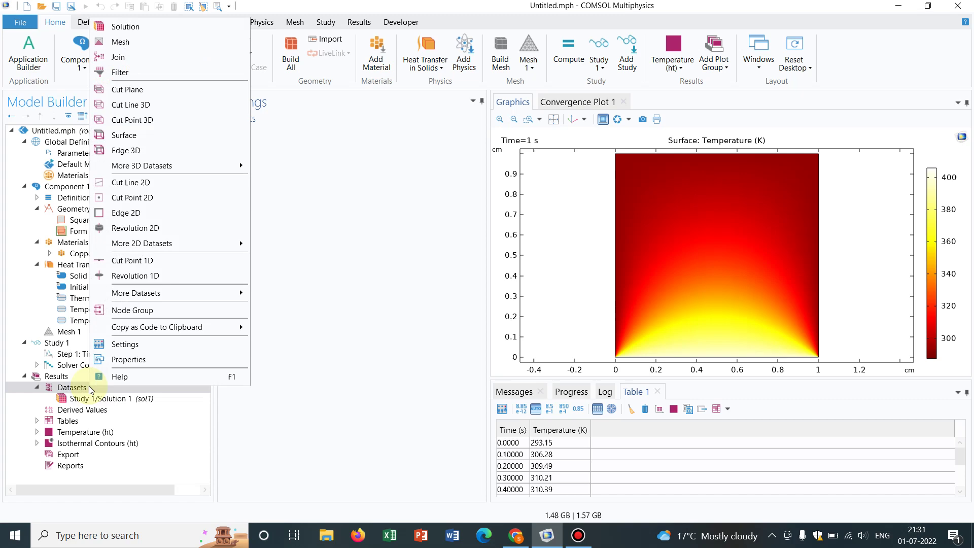
click(152, 185)
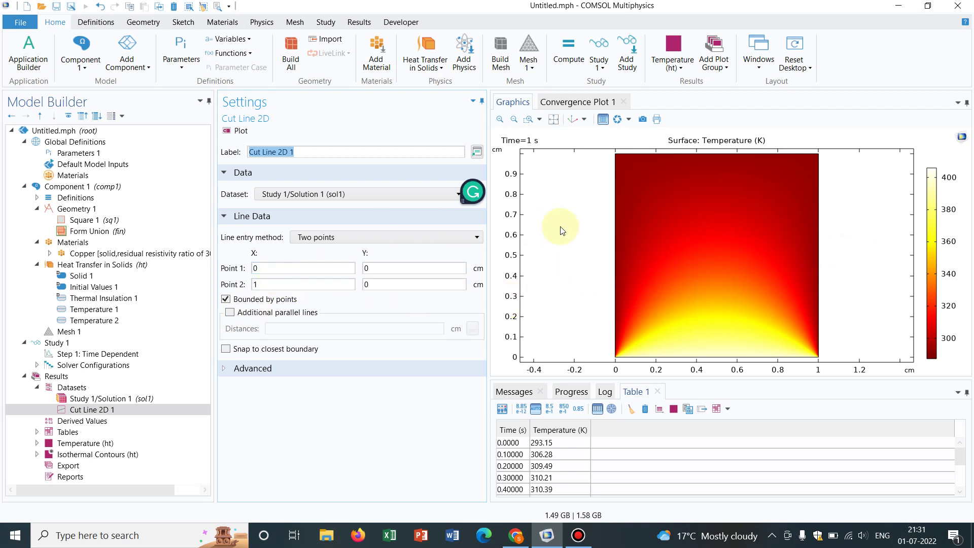
click(378, 267)
text(.5)
click(375, 285)
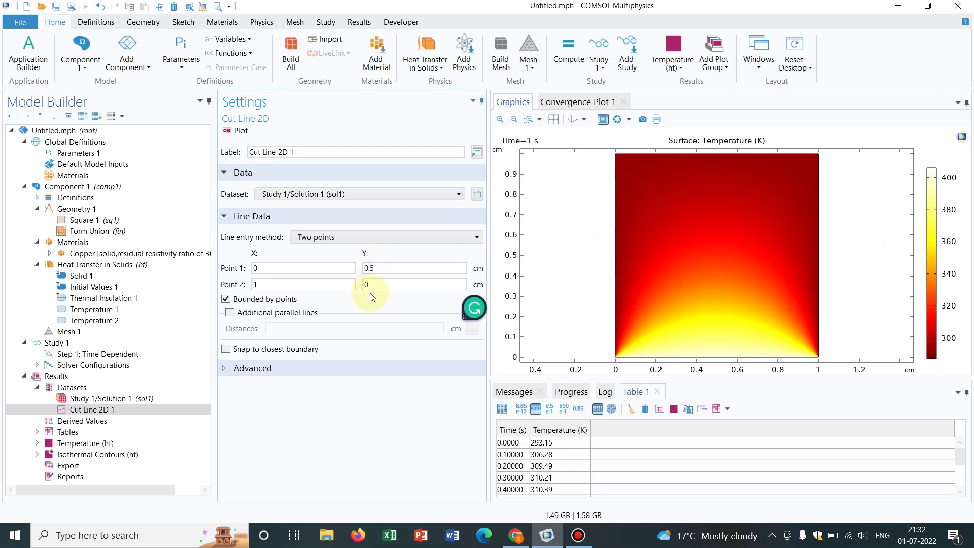
text(.5)
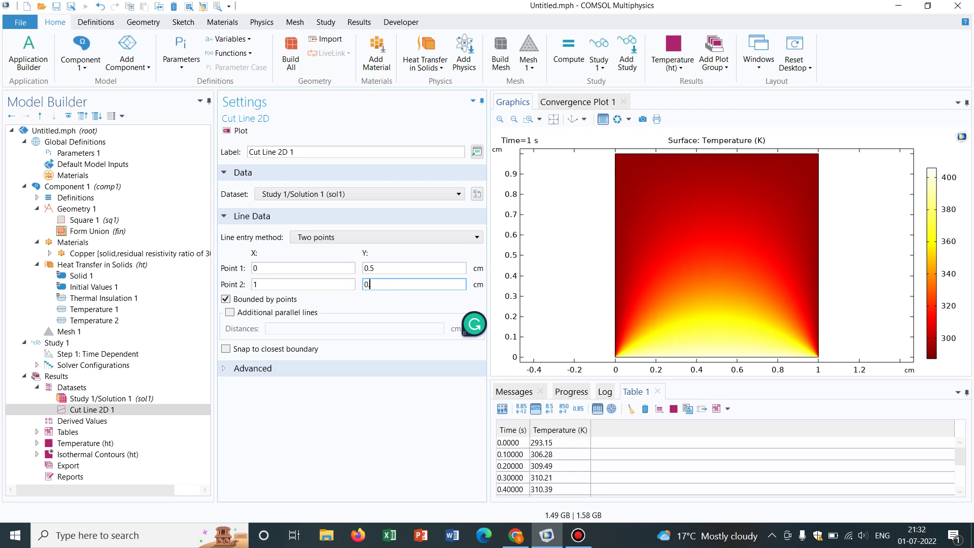
click(241, 131)
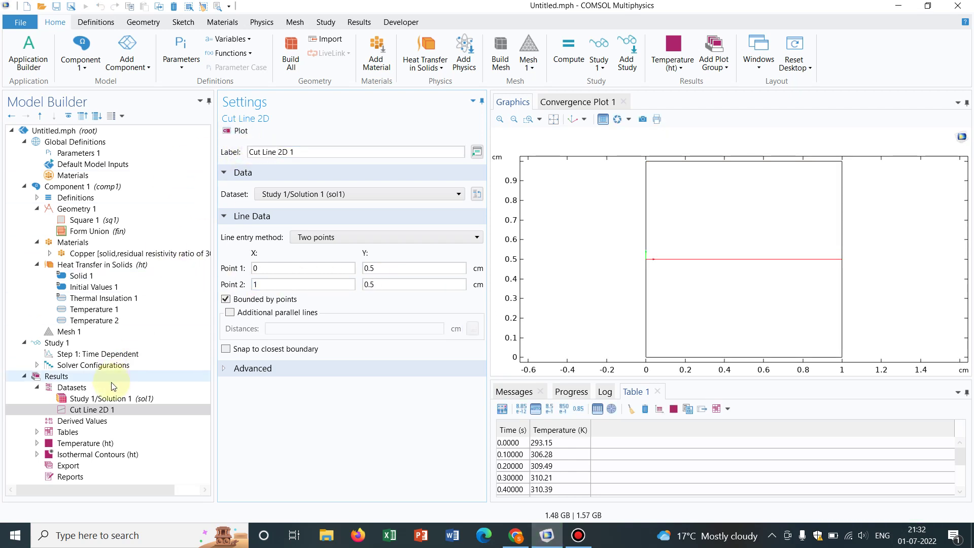
- Rename the new cut line dataset to 'y = 0.5'
right_click(121, 408)
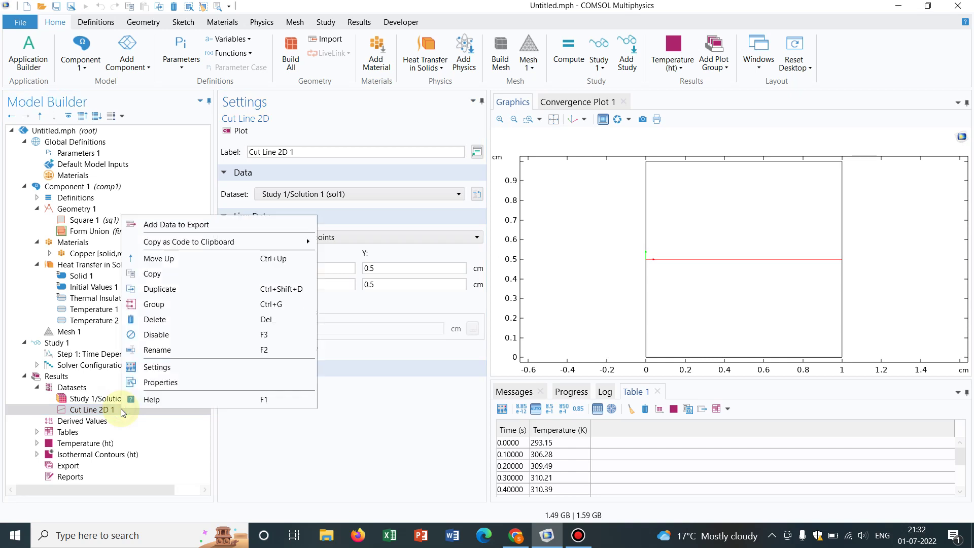
click(179, 350)
text(y)
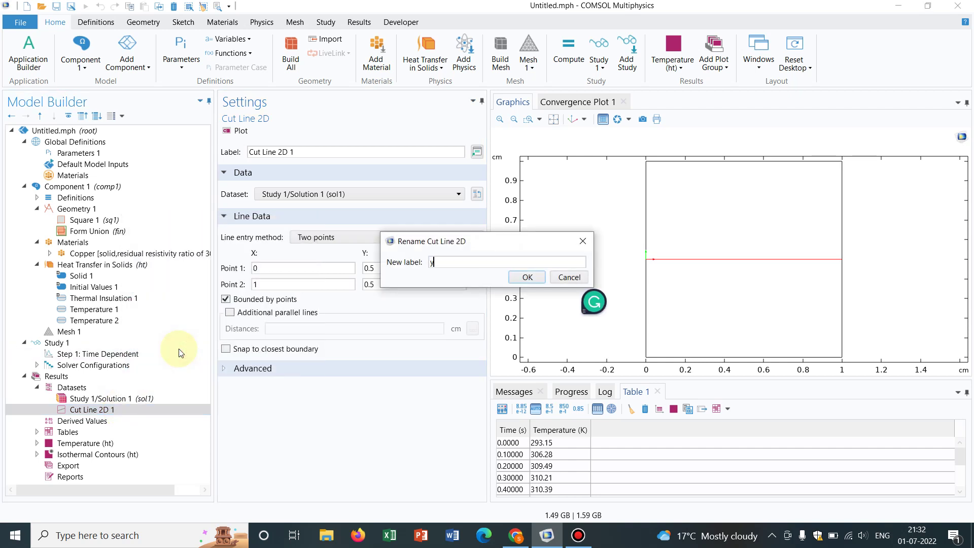
text( = 0.5)
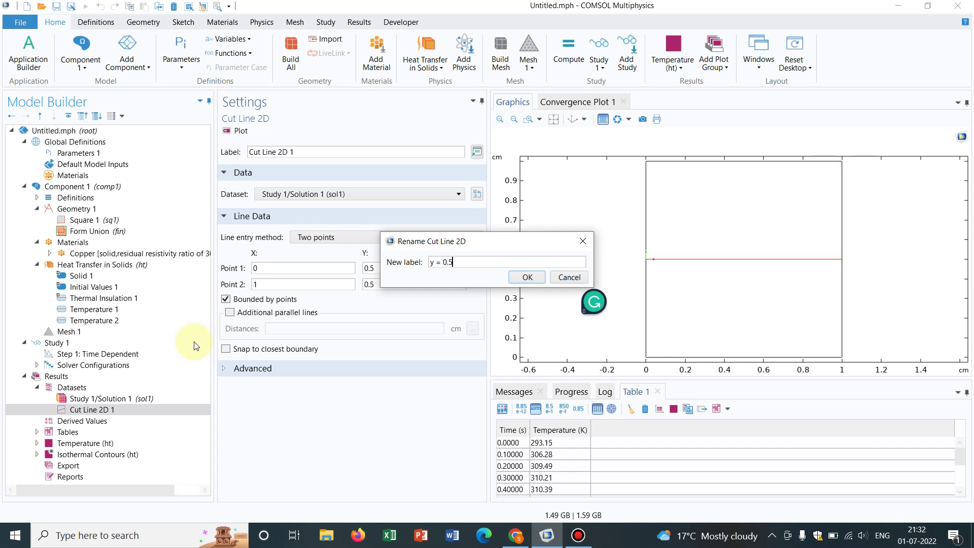
click(527, 277)
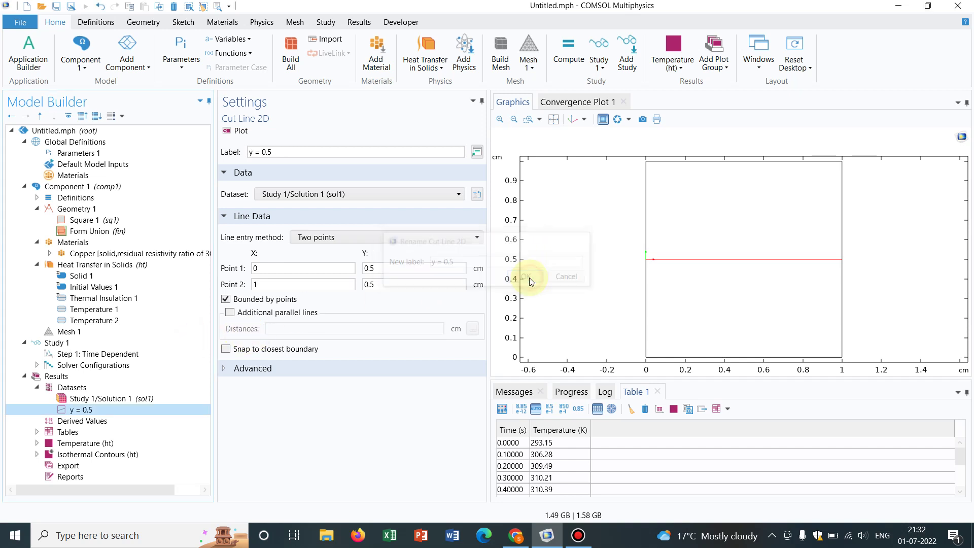
- Add another Cut Line 2D dataset with both point Y values at 0.75 and plot it
click(71, 388)
right_click(71, 387)
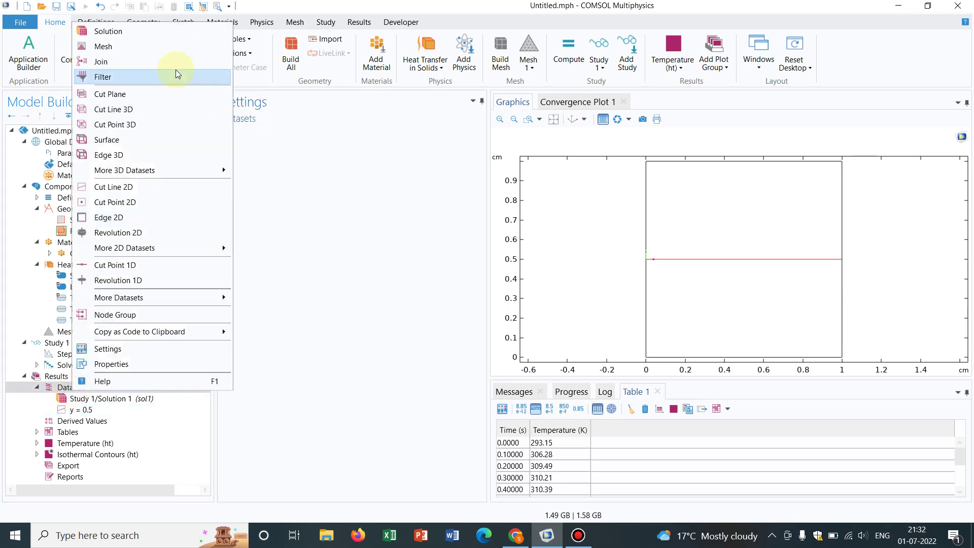
click(164, 187)
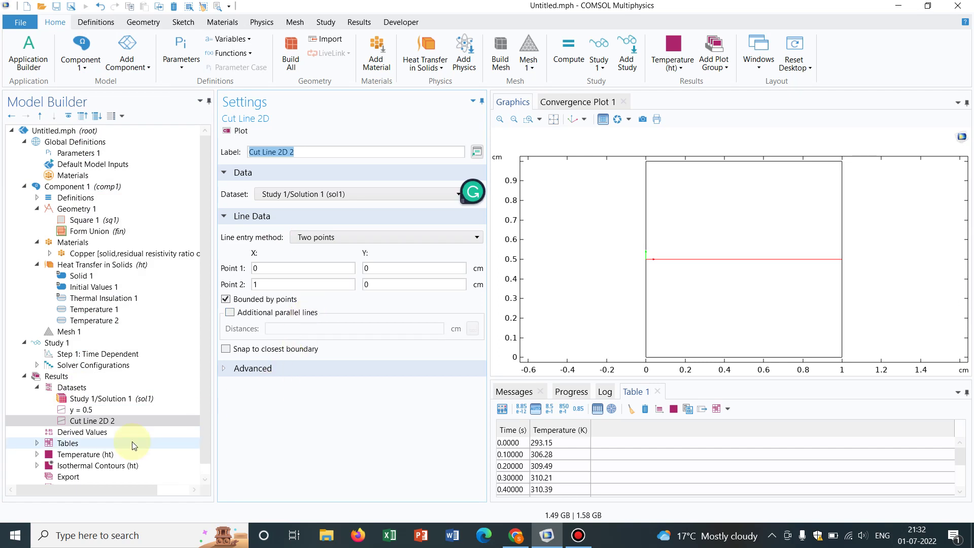
click(382, 268)
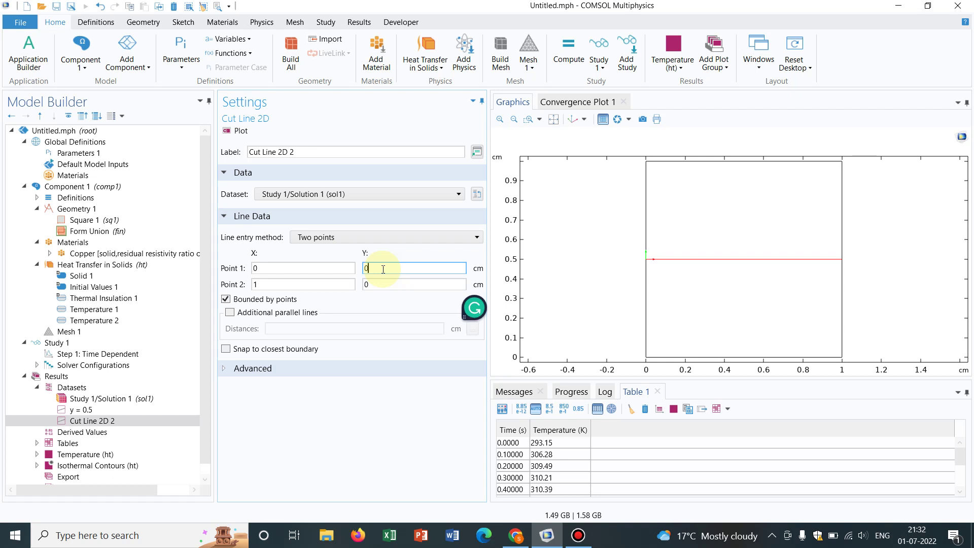
text(.75)
click(393, 284)
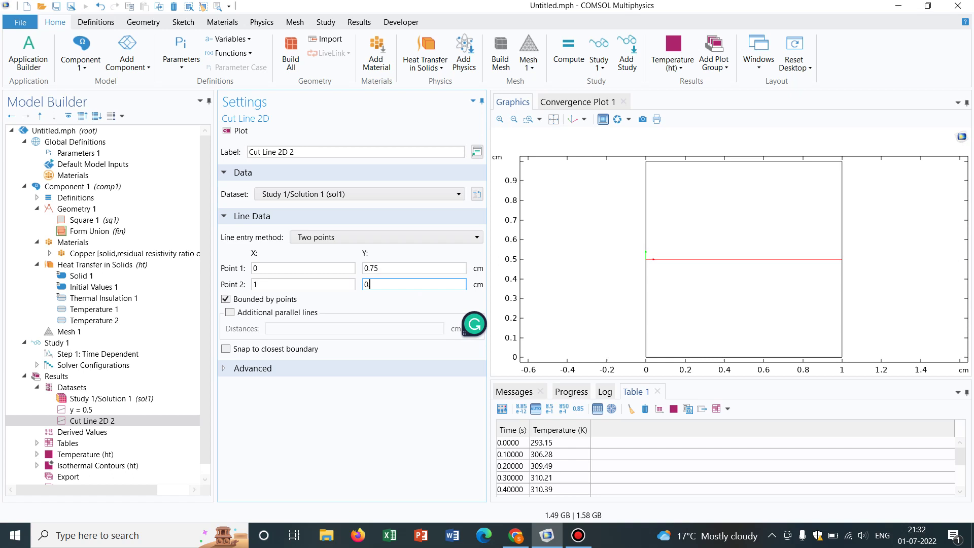
text(.75)
click(241, 131)
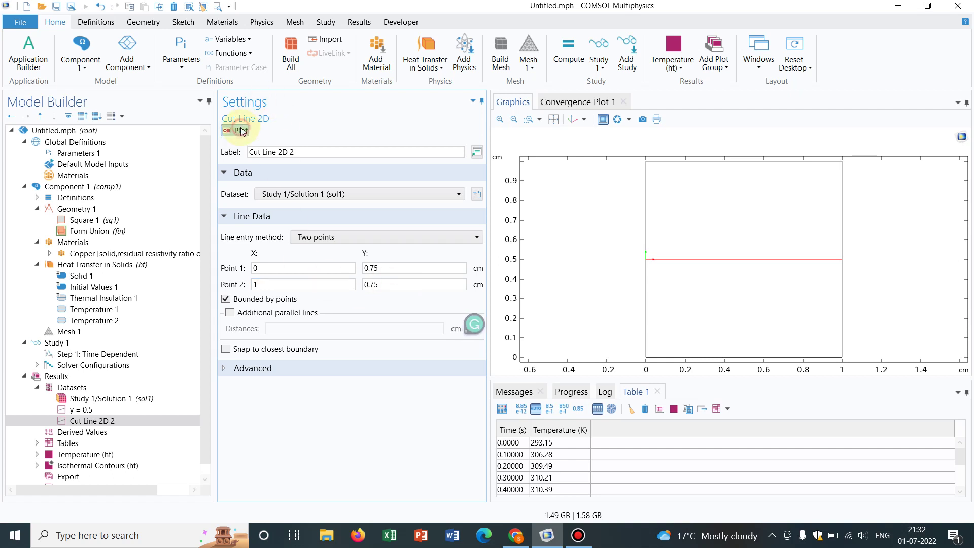
- Rename the second cut line dataset to 'y = 0.75'
click(108, 422)
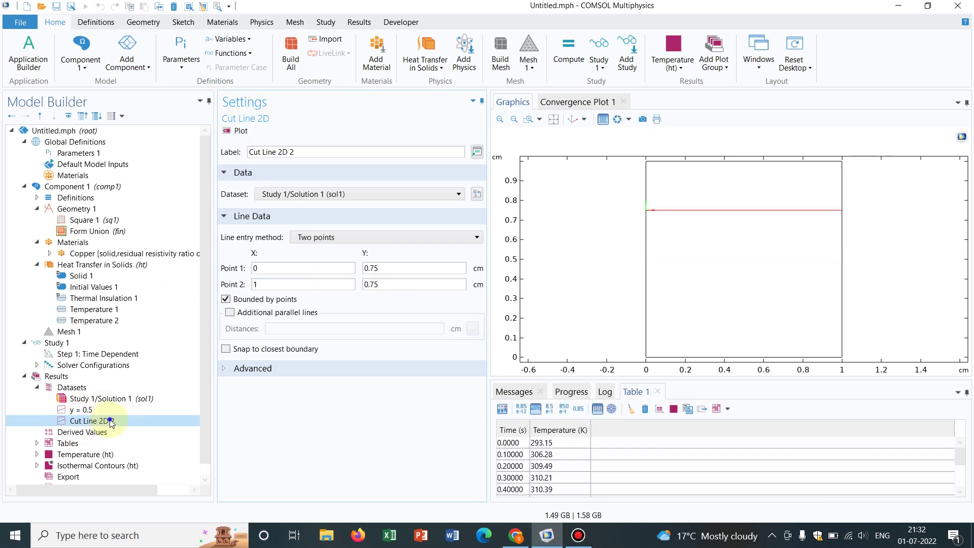
right_click(111, 422)
click(164, 357)
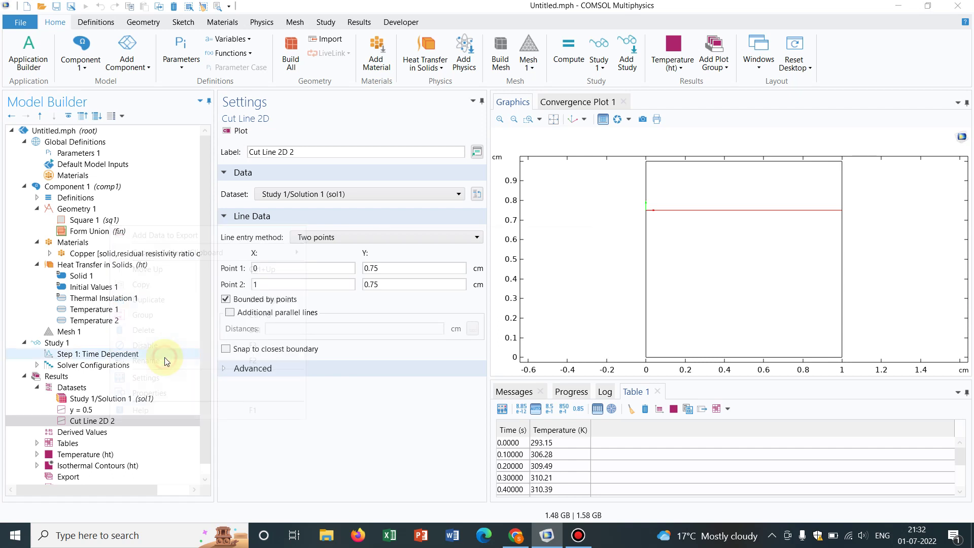
text(y =)
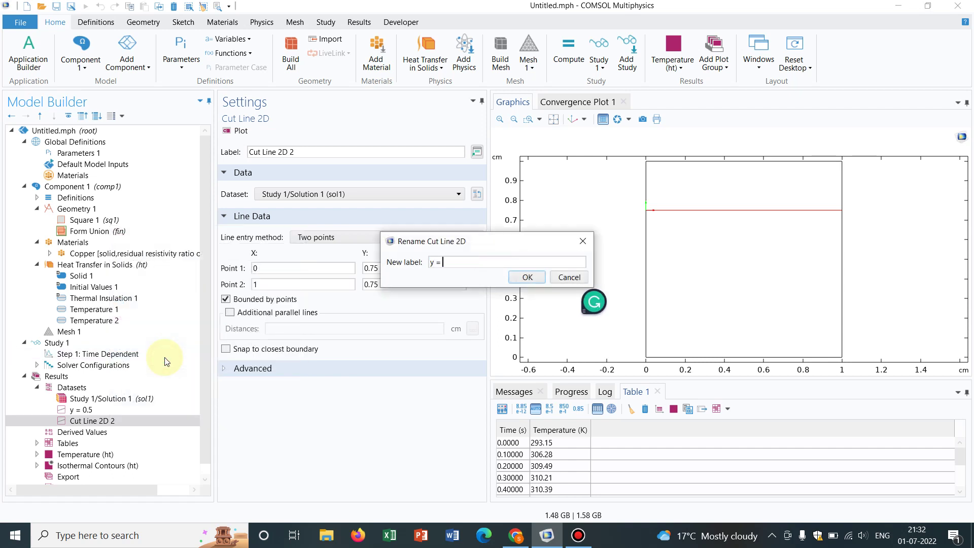
text( 0.75)
click(523, 279)
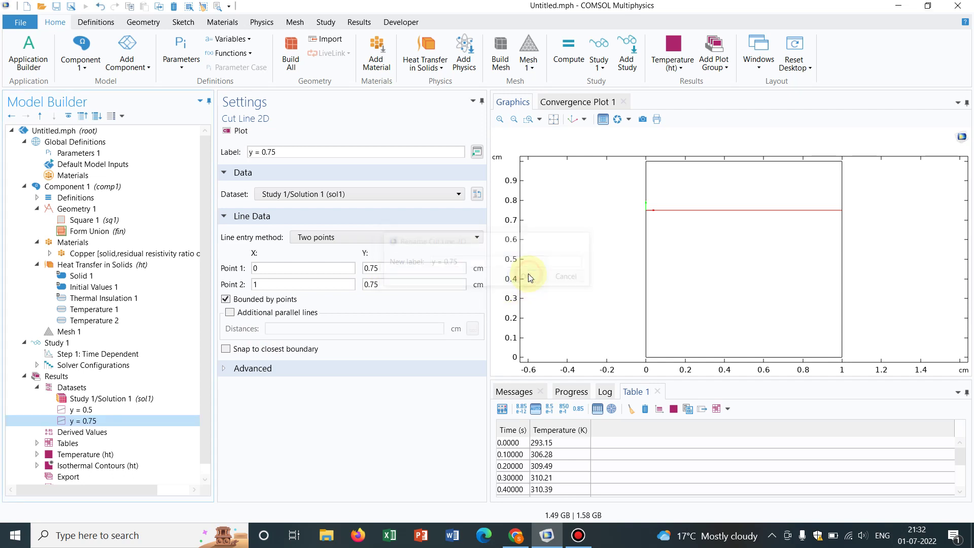
- Duplicate the y = 0.75 cut line and rename the copy to 'y = 0.25'
right_click(102, 419)
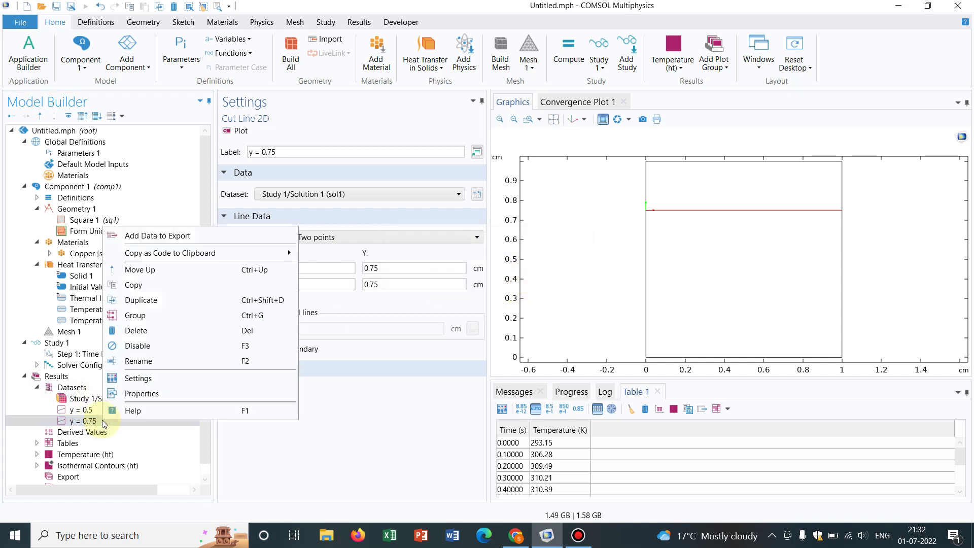
click(158, 300)
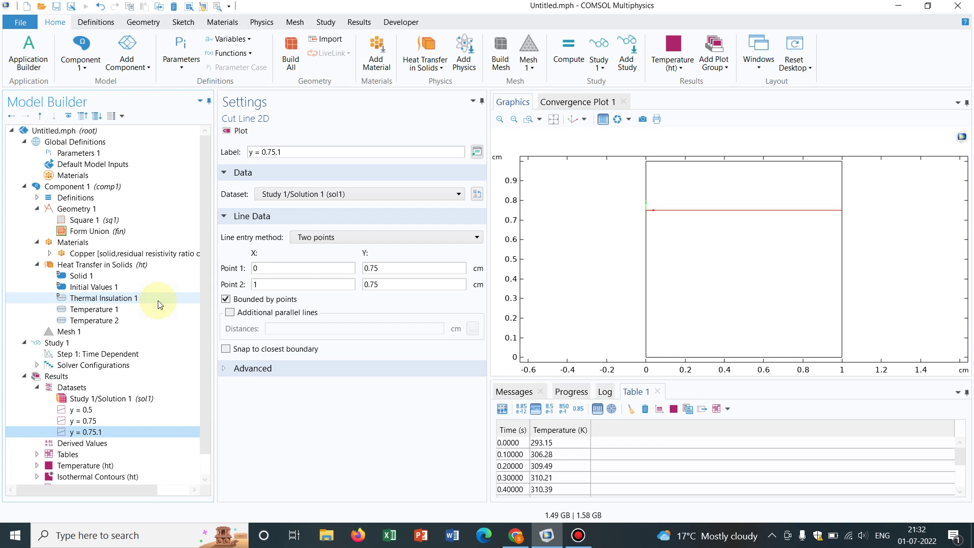
right_click(143, 432)
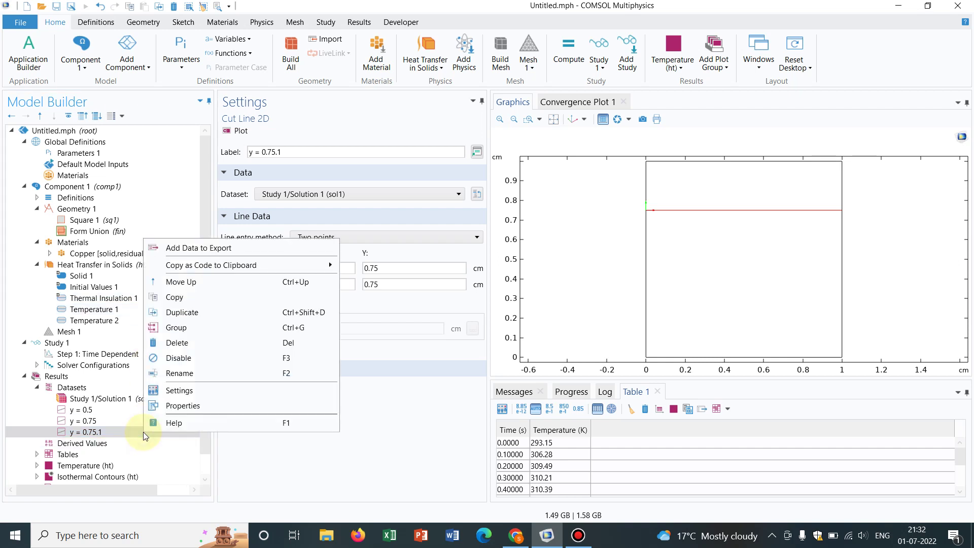
click(179, 373)
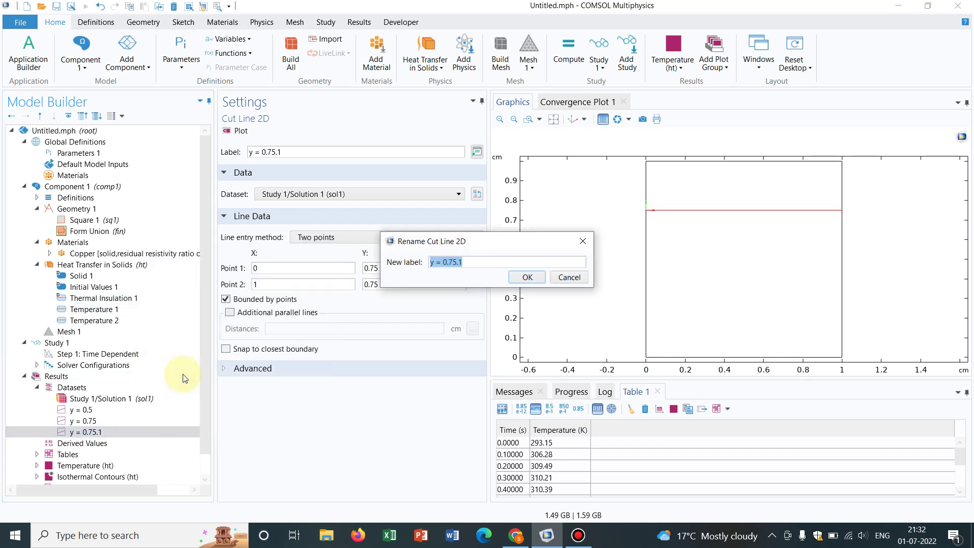
key(End)
key(BackSpace)
key(BackSpace)
key(BackSpace)
key(BackSpace)
key(BackSpace)
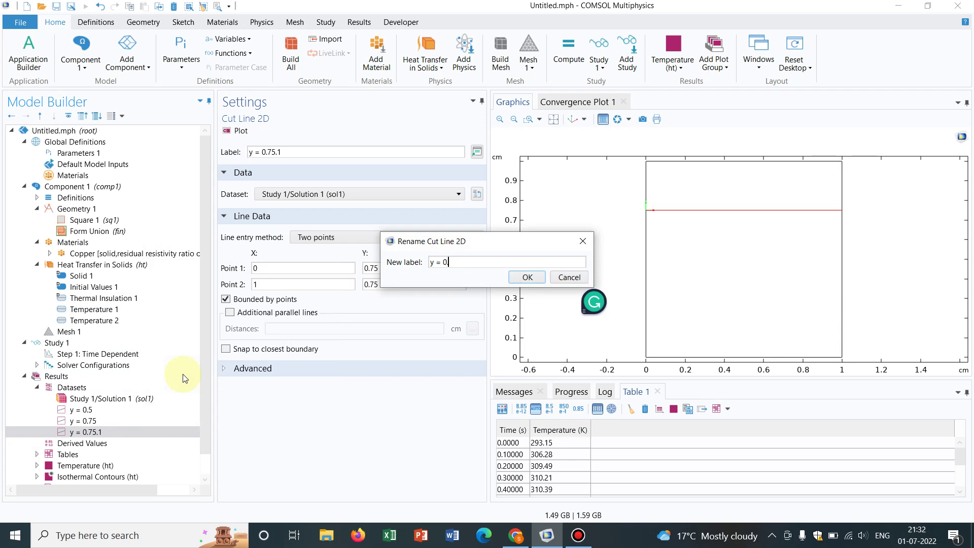
text(.25)
click(527, 277)
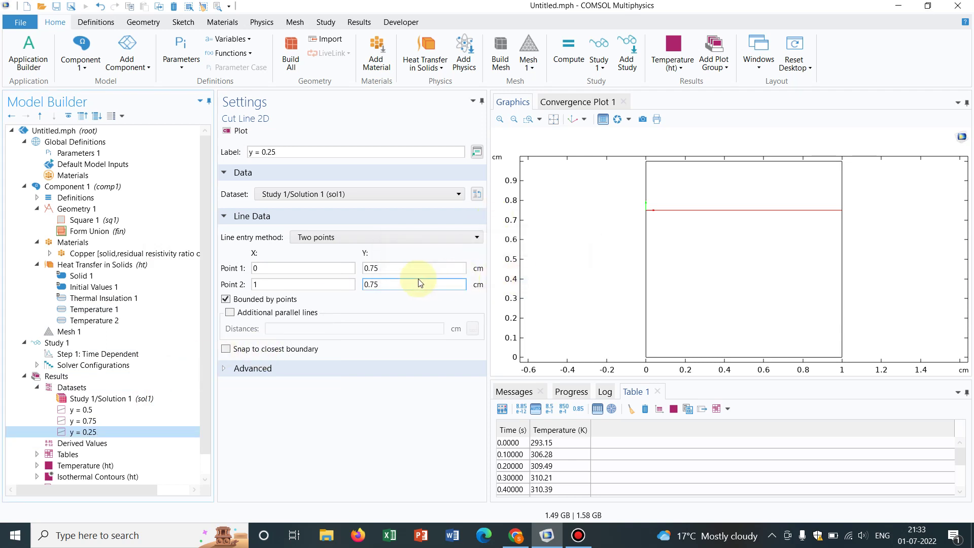
- Change both point Y values of the copy to 0.25 and replot the cut line
click(380, 264)
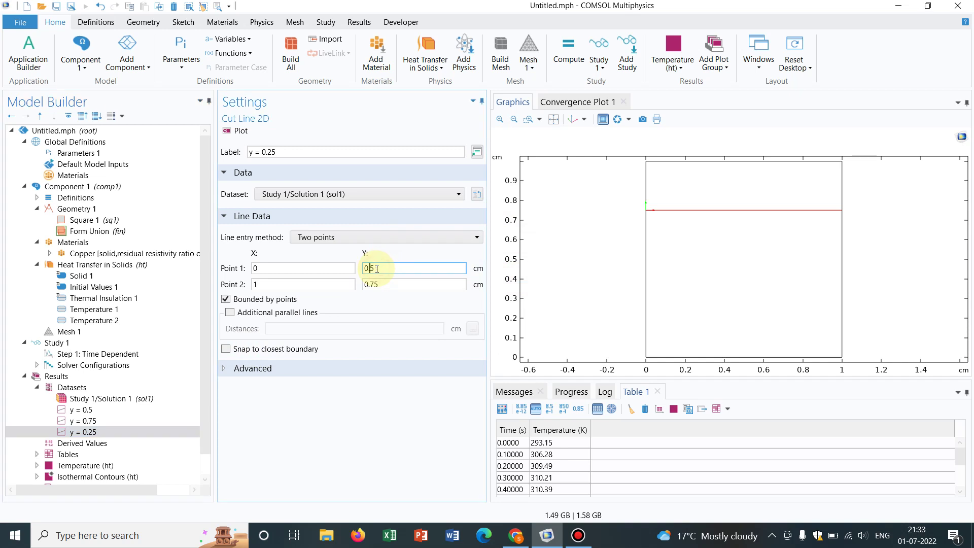
text(2)
click(384, 282)
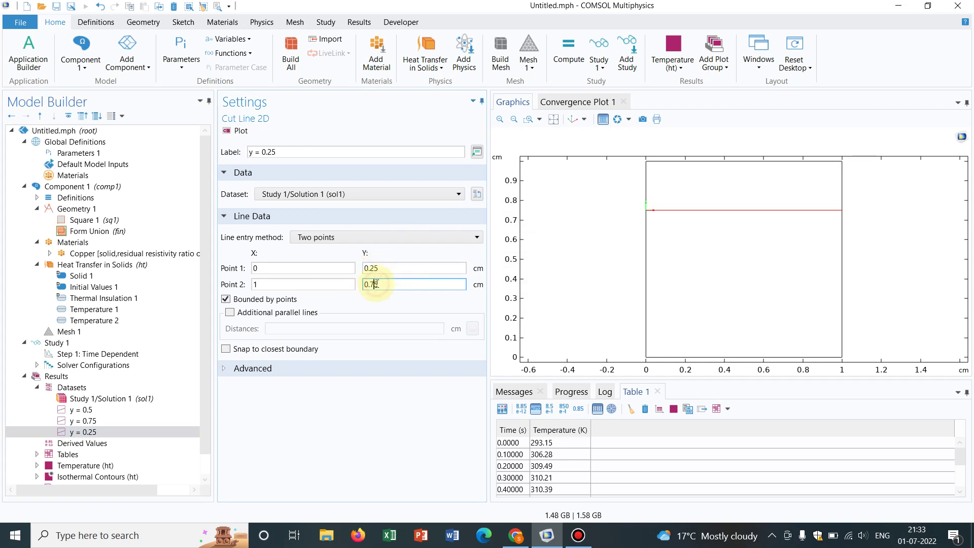
key(BackSpace)
text(2)
click(632, 207)
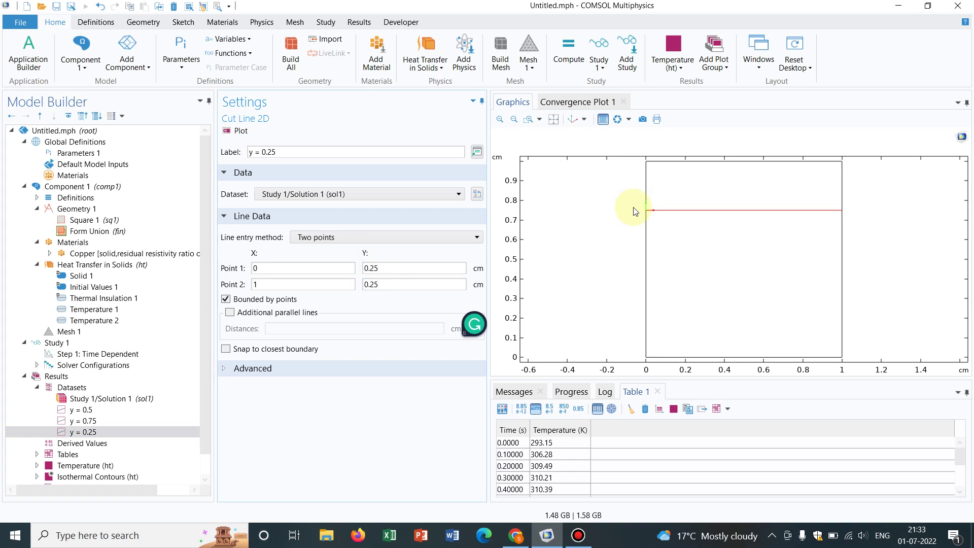
click(380, 282)
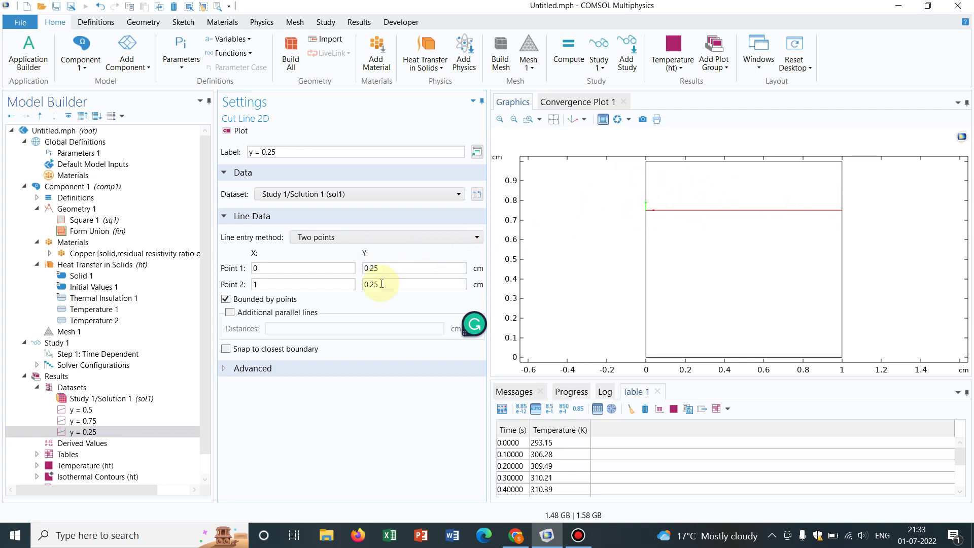
click(587, 341)
click(370, 267)
click(693, 331)
click(235, 133)
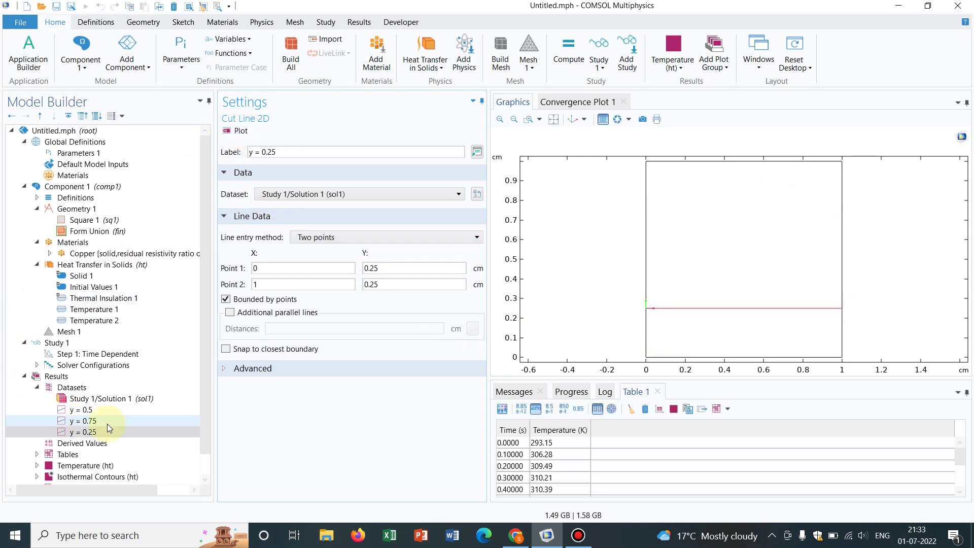
drag(202, 180, 201, 342)
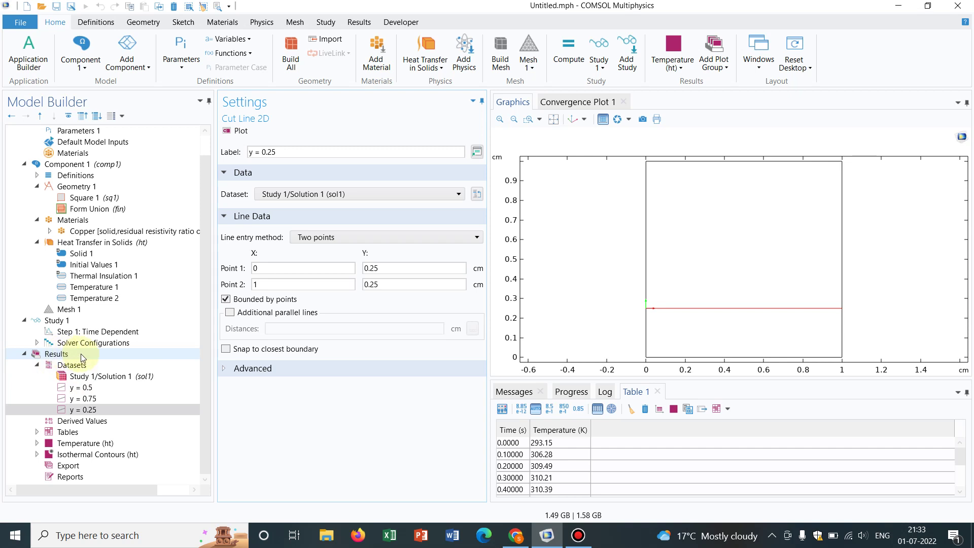
- Add a Line Average of T on the y = 0.5 cut line and evaluate it into a cleared Table 1
click(65, 421)
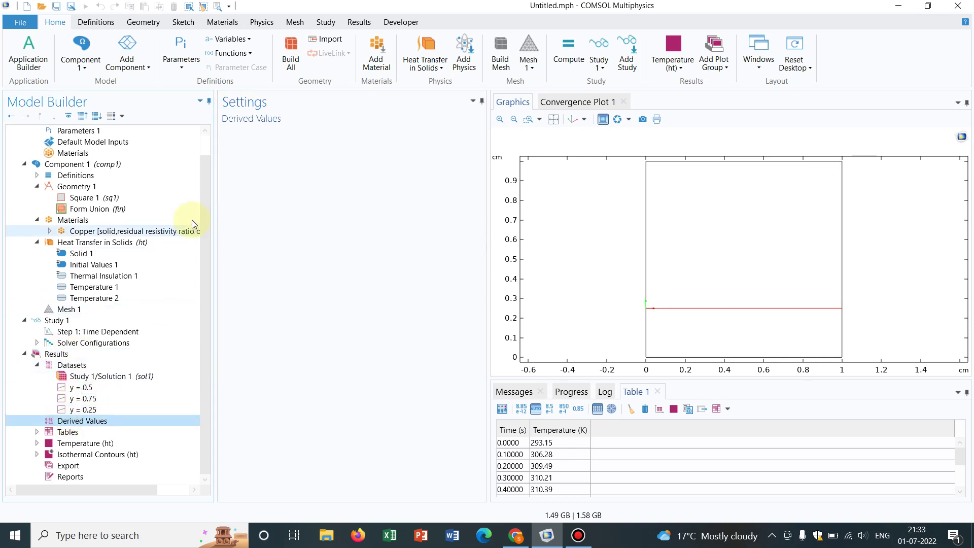
right_click(118, 424)
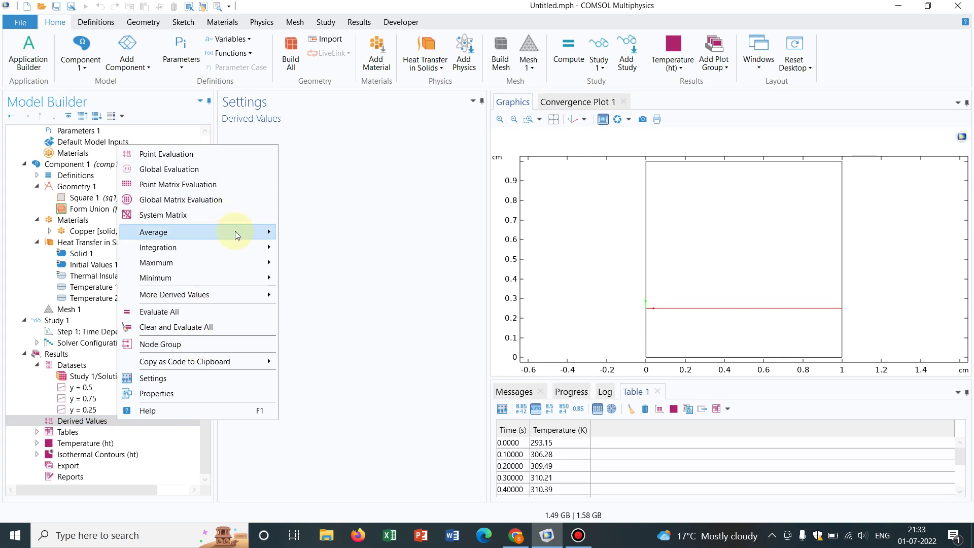
mouse_move(235, 231)
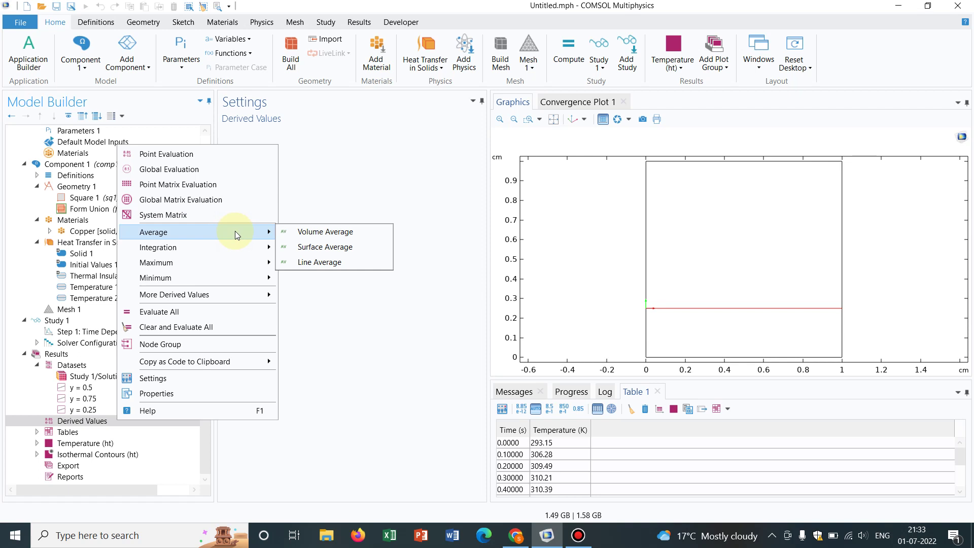
click(324, 264)
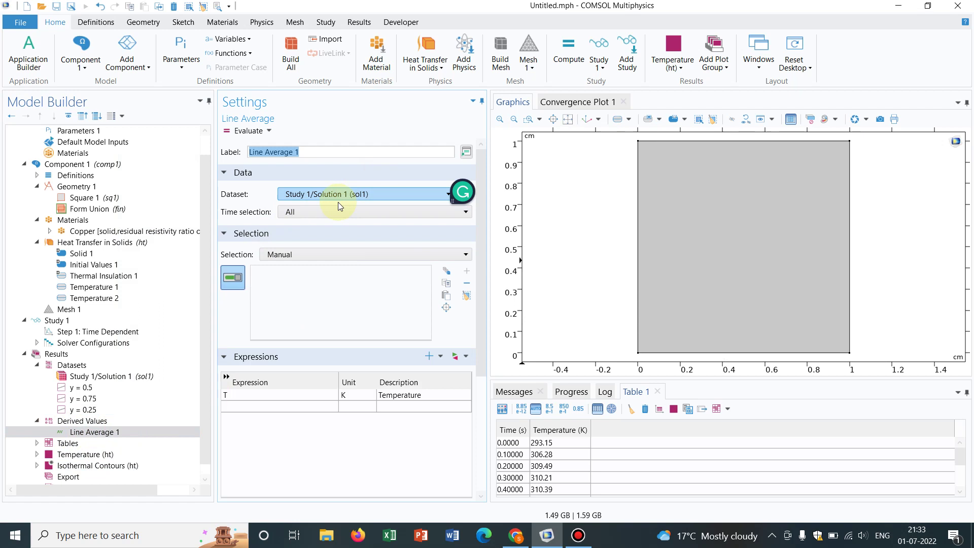
click(358, 195)
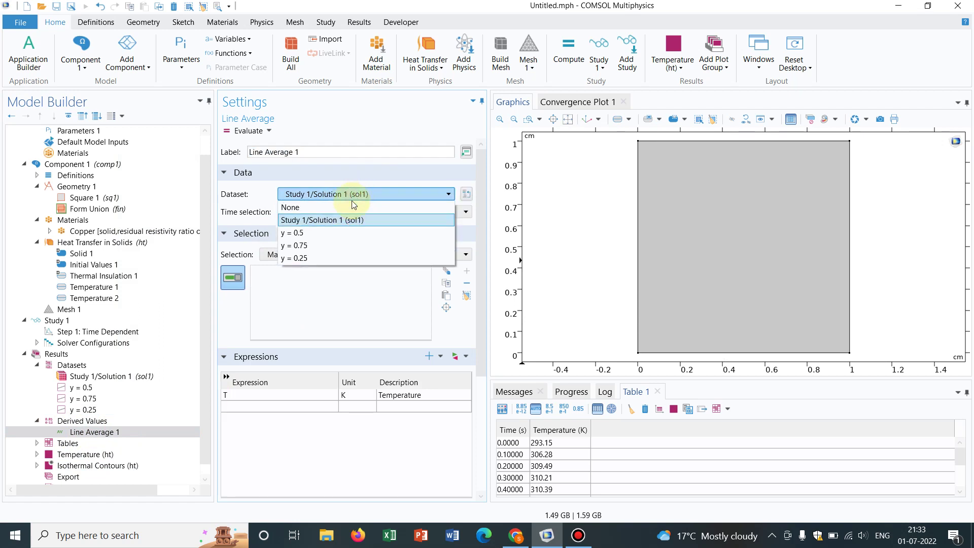
click(333, 233)
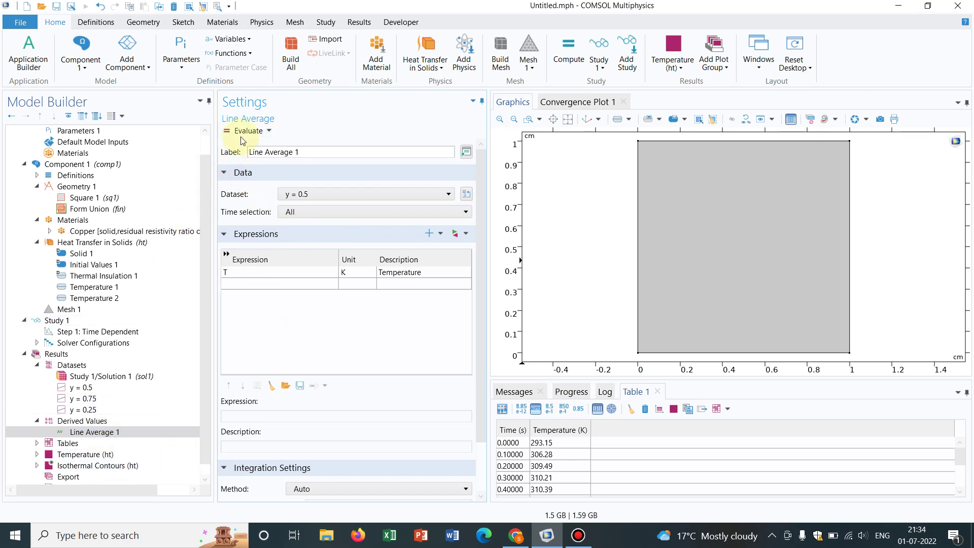
click(645, 409)
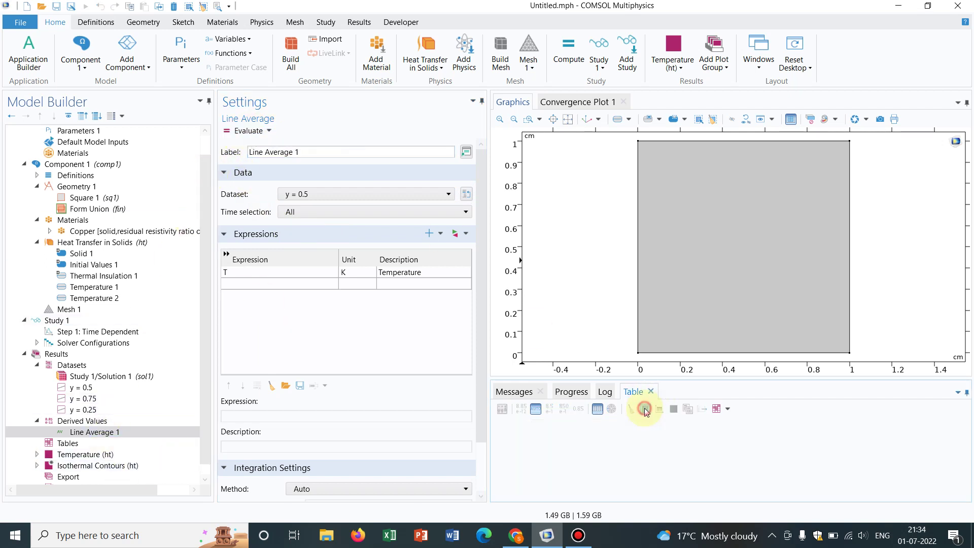
click(244, 131)
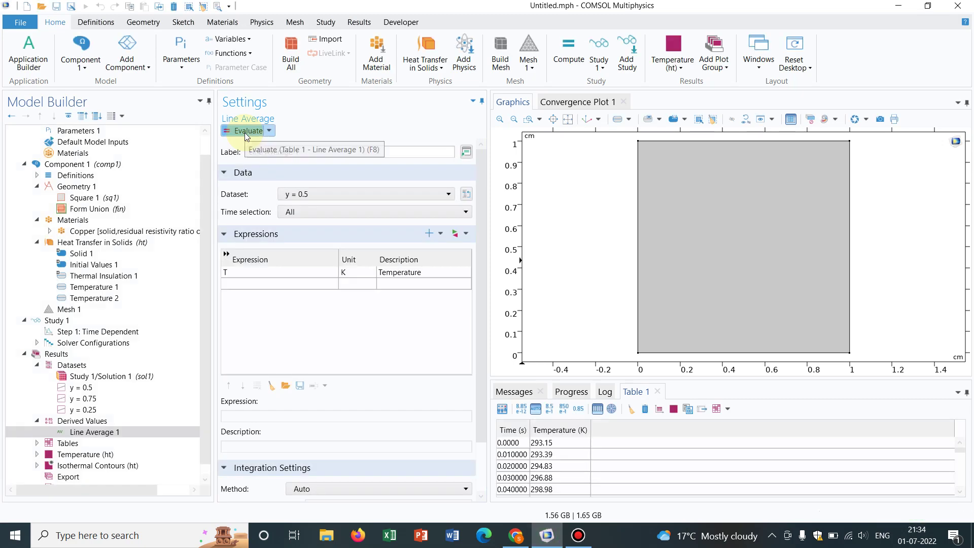
click(515, 444)
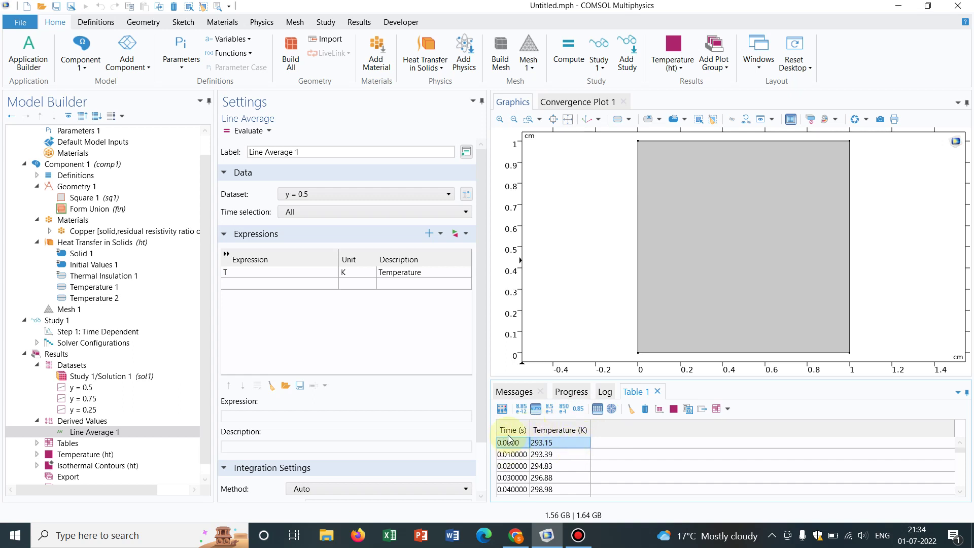
- Check the Time Dependent step's output times range(0,0.01,1) and inspect Table 1's first rows
click(114, 333)
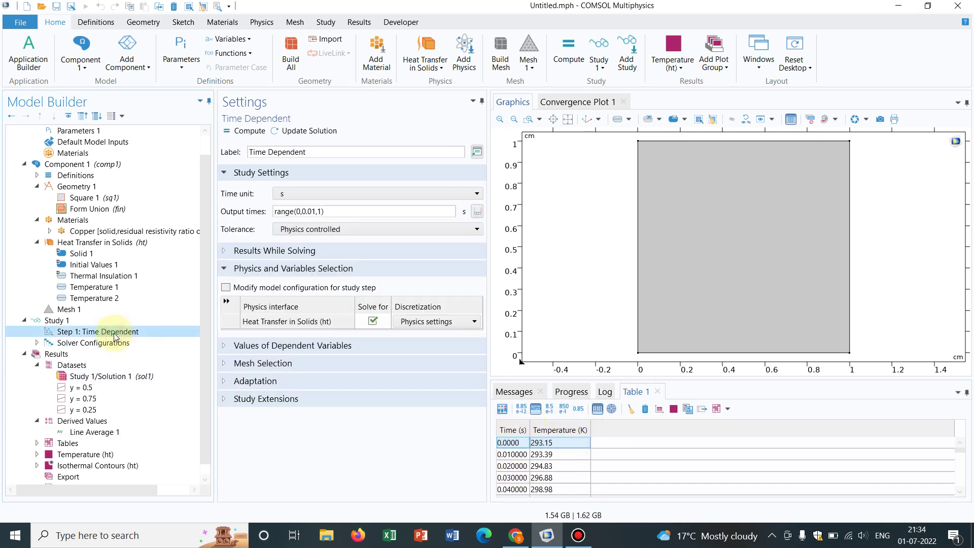
click(299, 216)
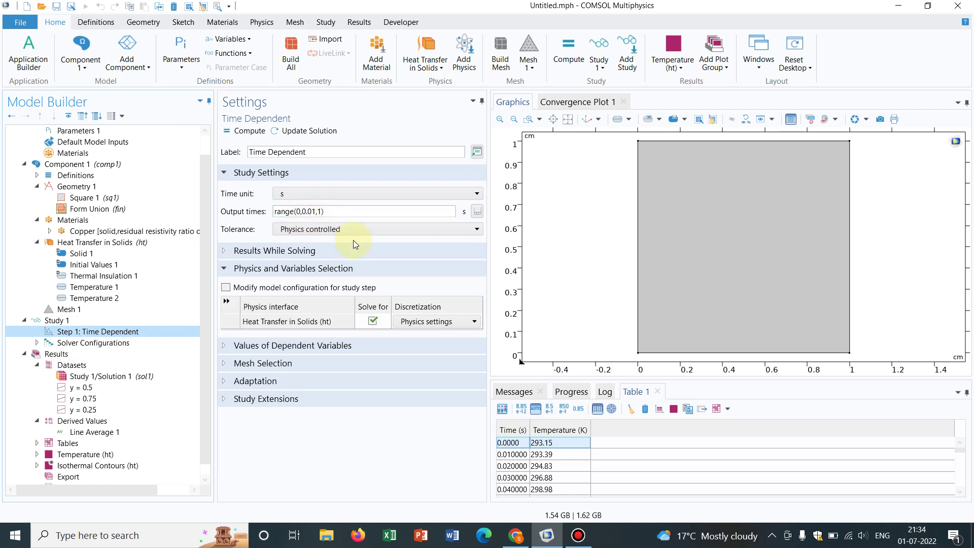
click(520, 456)
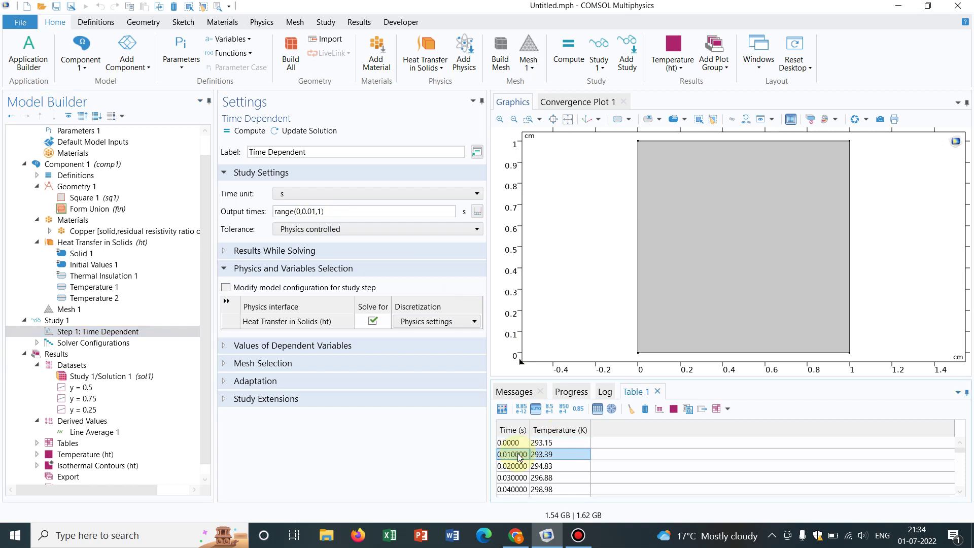
click(515, 443)
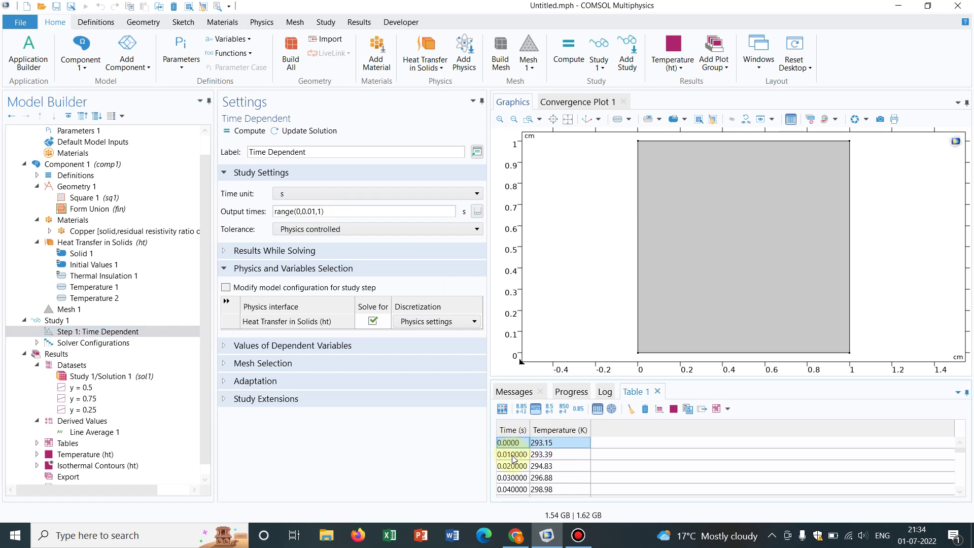
click(513, 454)
click(511, 466)
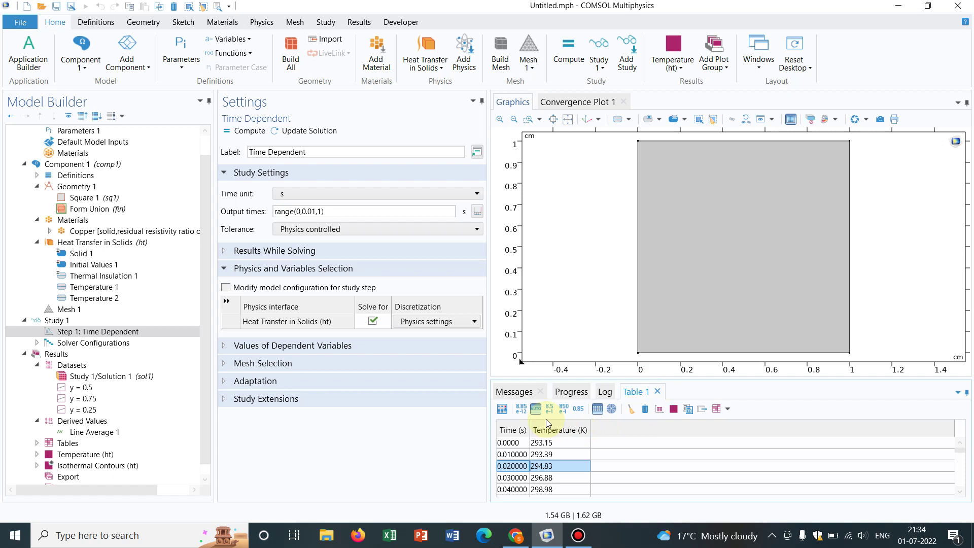
click(524, 434)
- Graph Table 1's line-average temperature versus time in 1D Plot Group 3
click(659, 409)
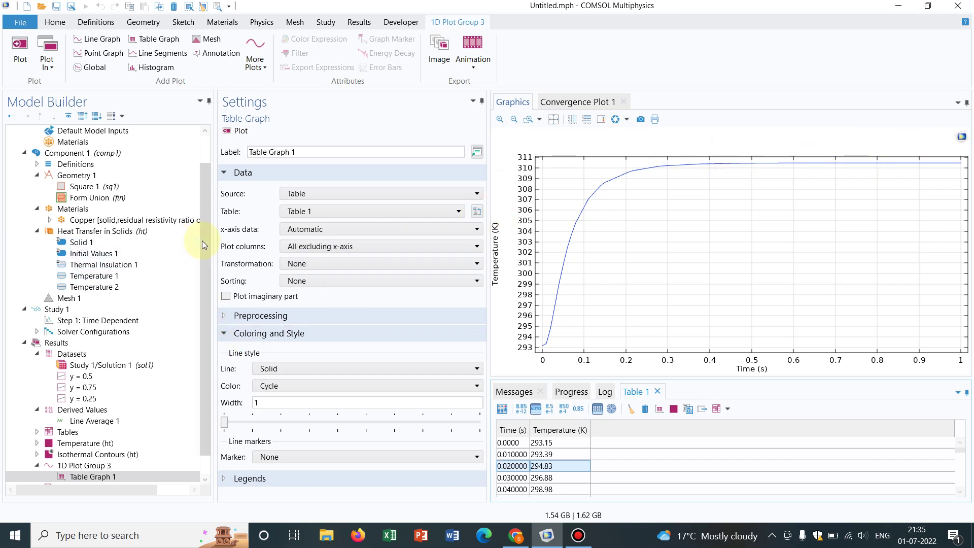
scroll(201, 241, down, 1)
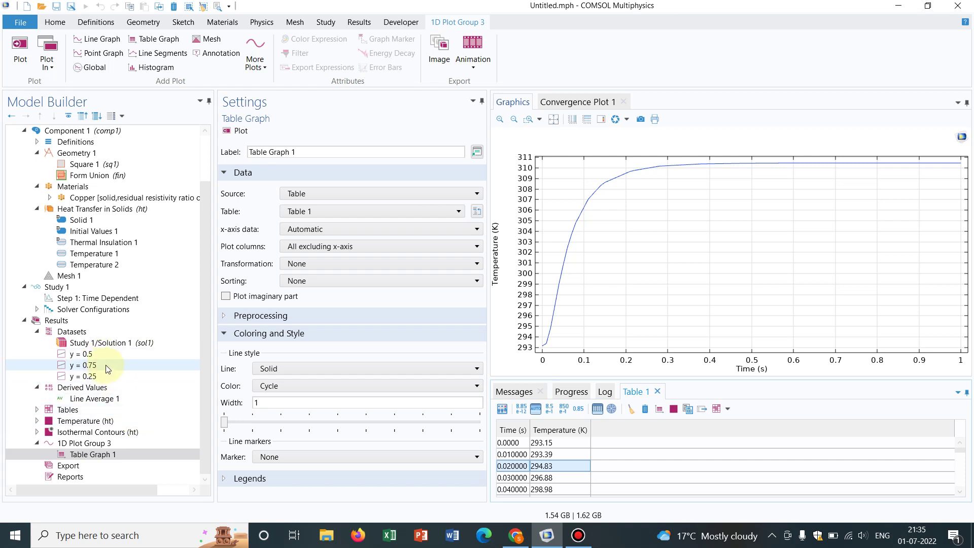
- Add Table Graph 2, drawing on Table 1, under 1D Plot Group 3
click(120, 444)
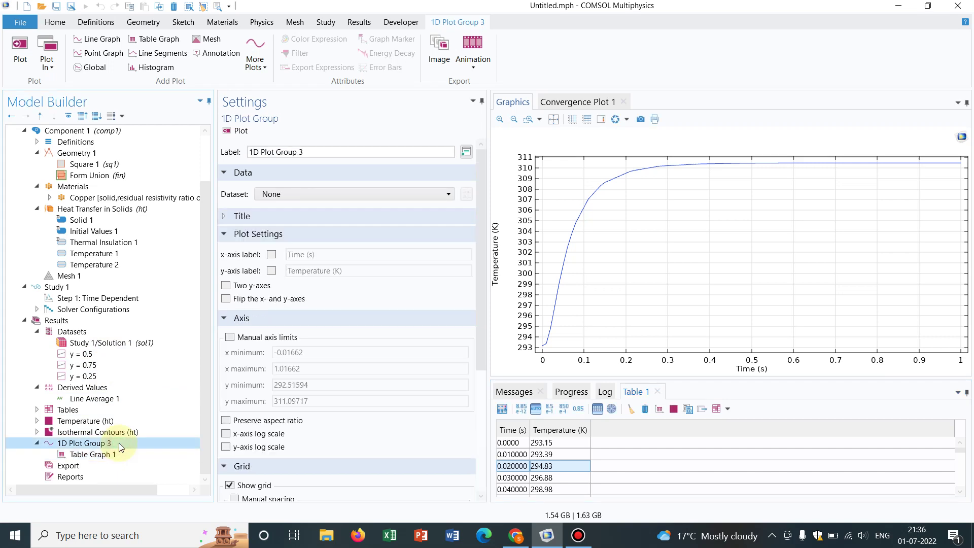
right_click(118, 442)
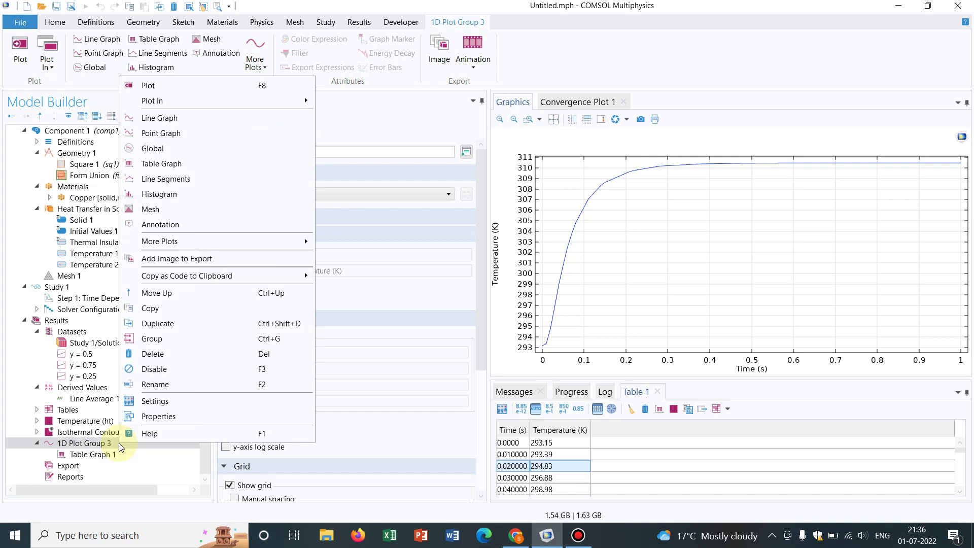
click(192, 168)
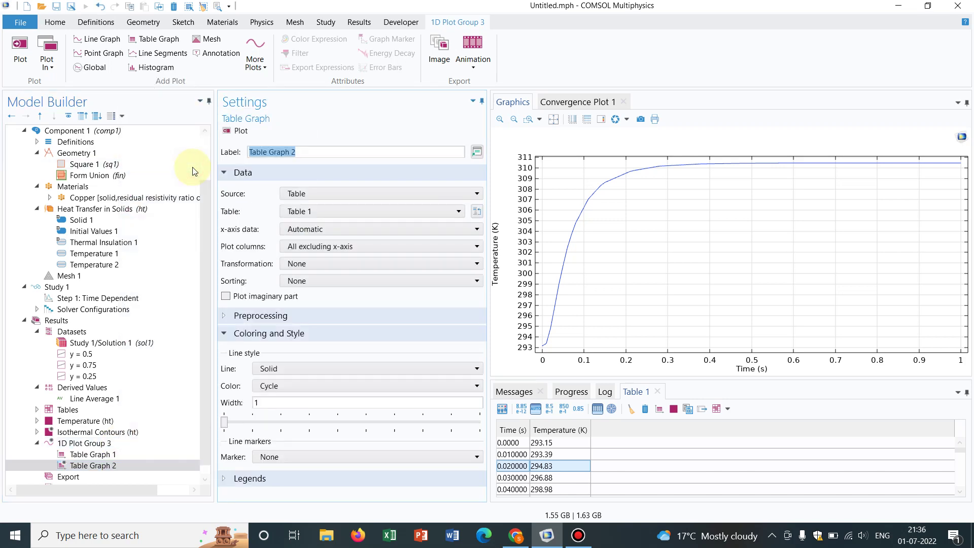
click(73, 323)
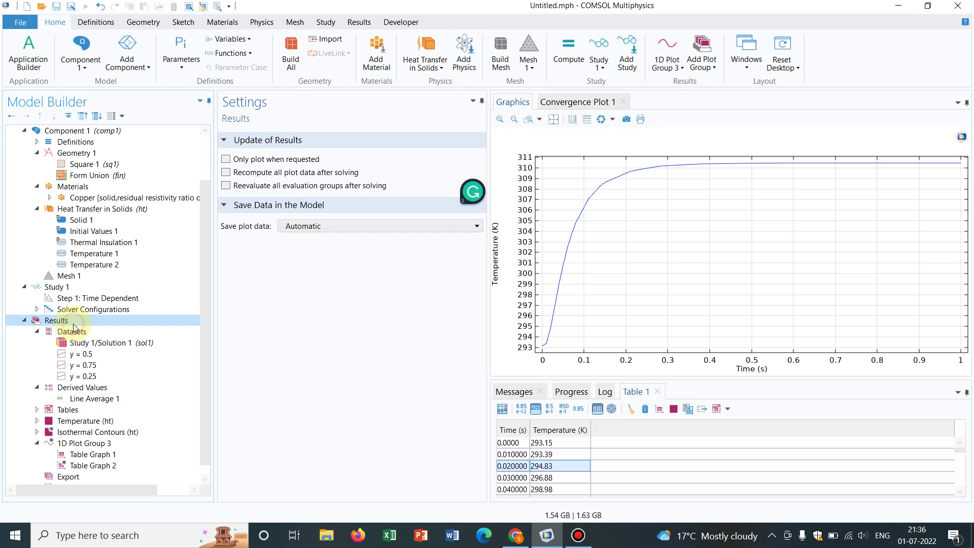
- Evaluate a Line Average of T on the y = 0.75 cut line into Table 2 and graph it over time
right_click(73, 322)
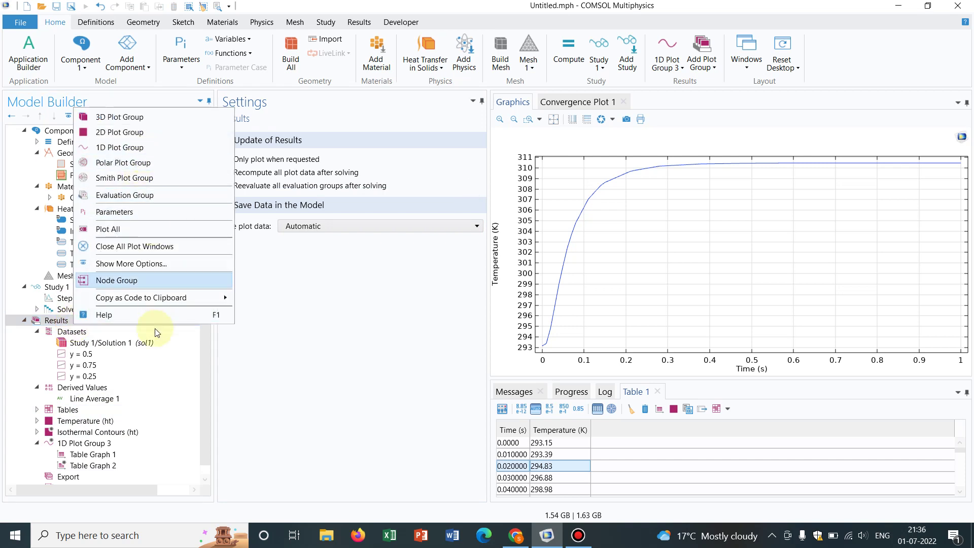
click(93, 387)
right_click(93, 387)
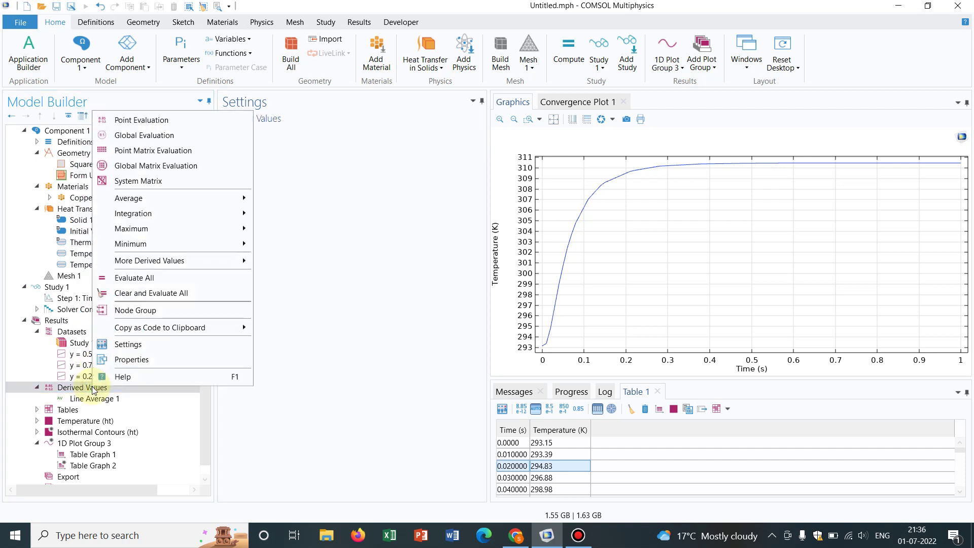
mouse_move(190, 202)
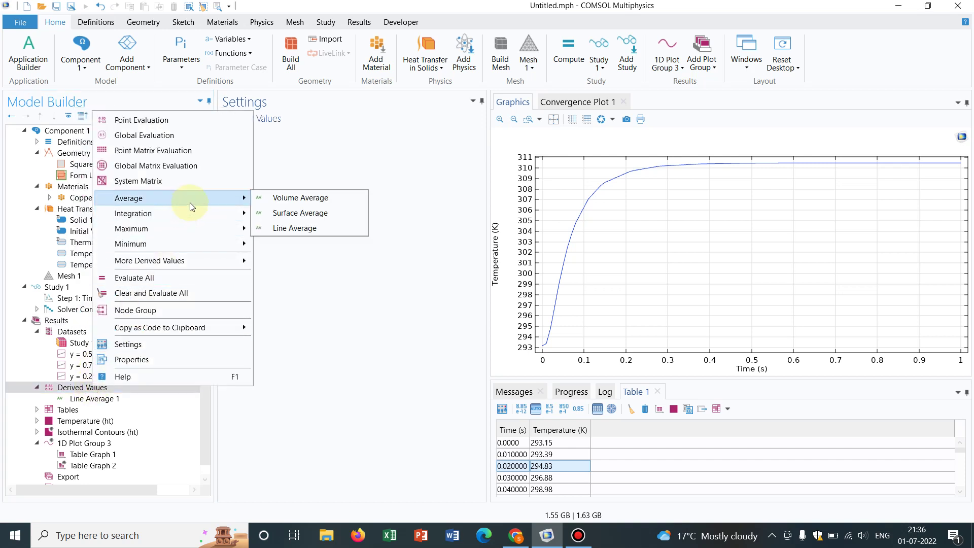
click(287, 226)
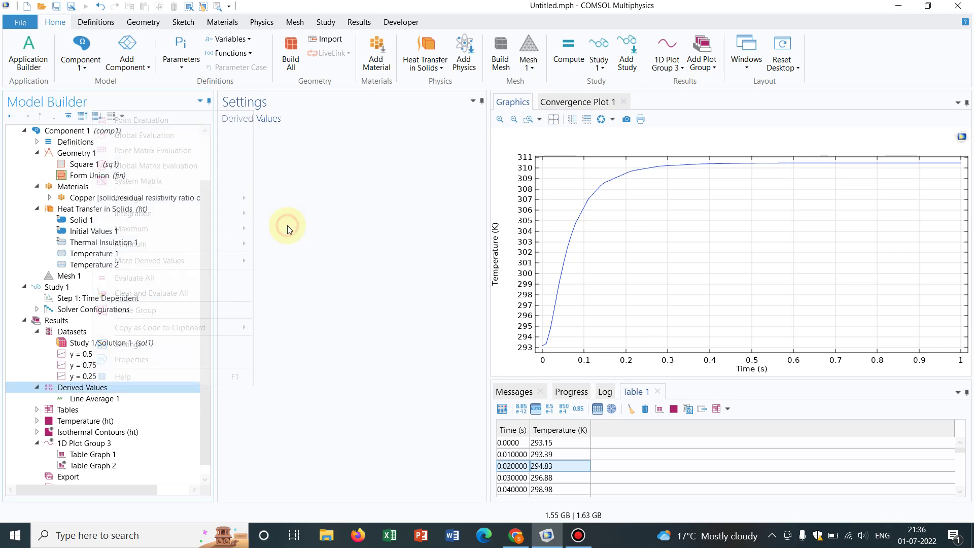
click(367, 193)
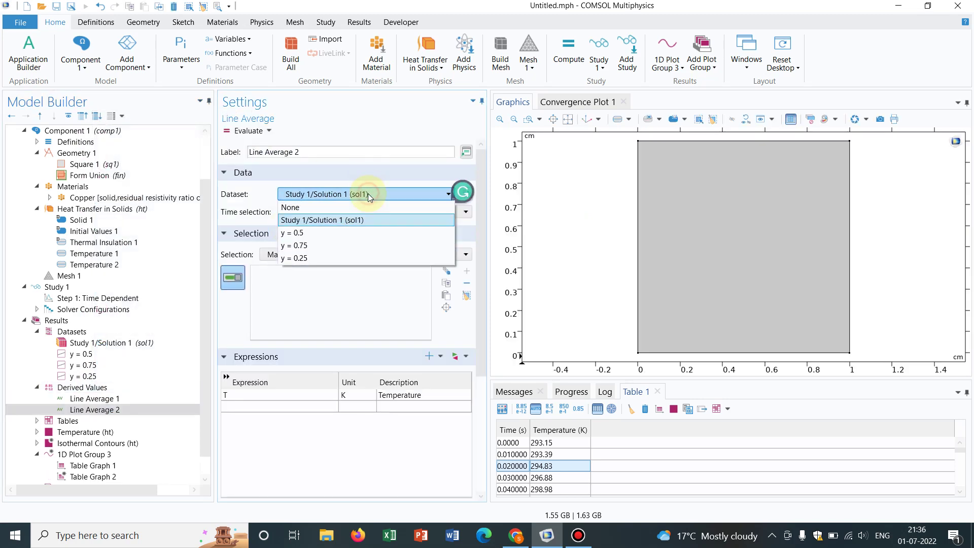
click(330, 245)
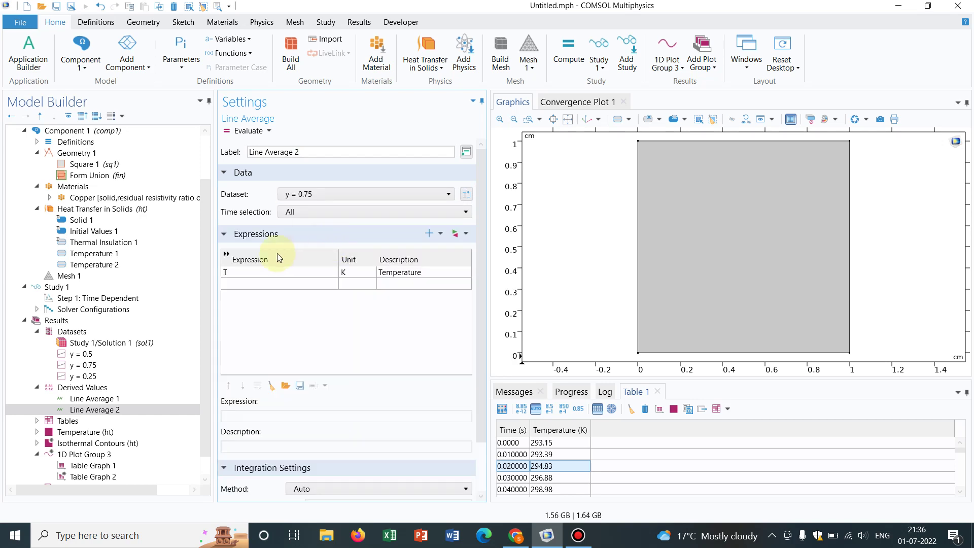
click(252, 134)
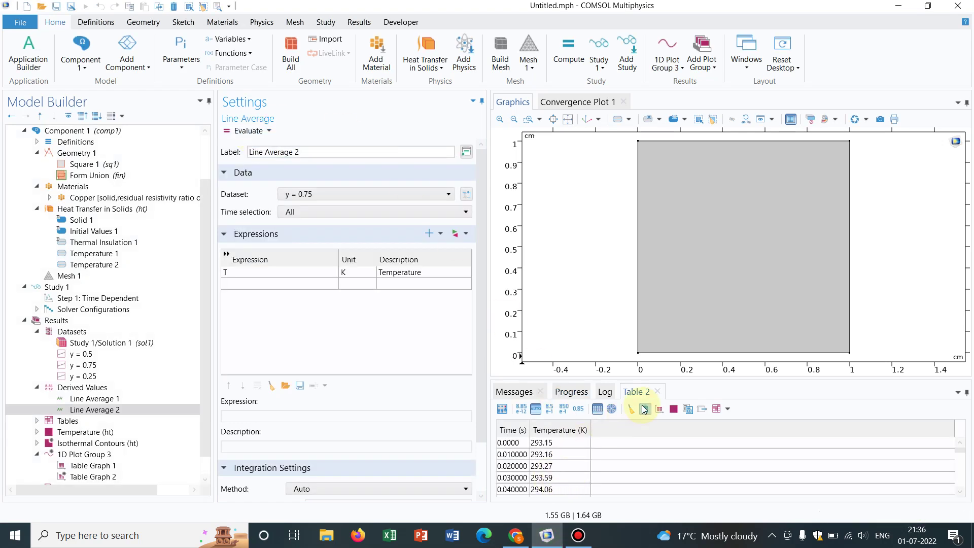
click(659, 411)
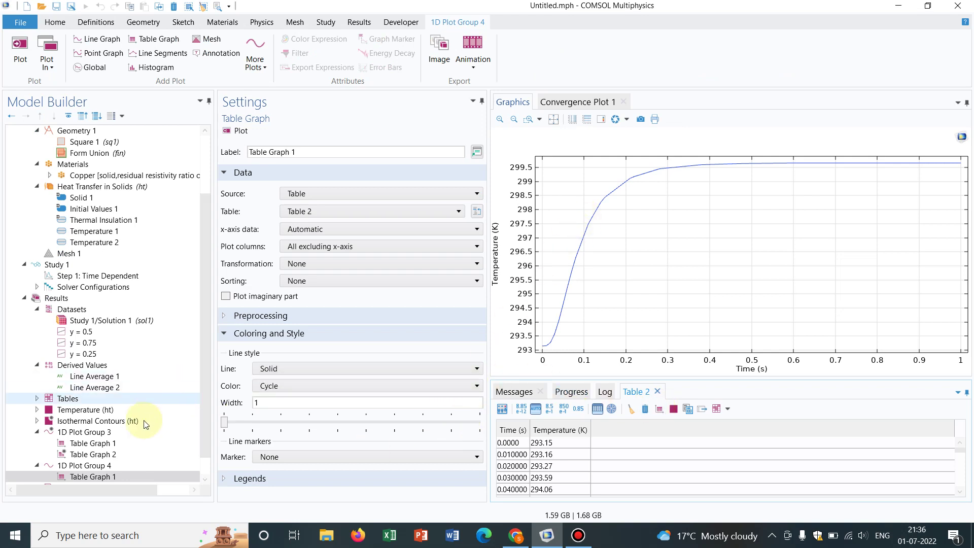
click(119, 445)
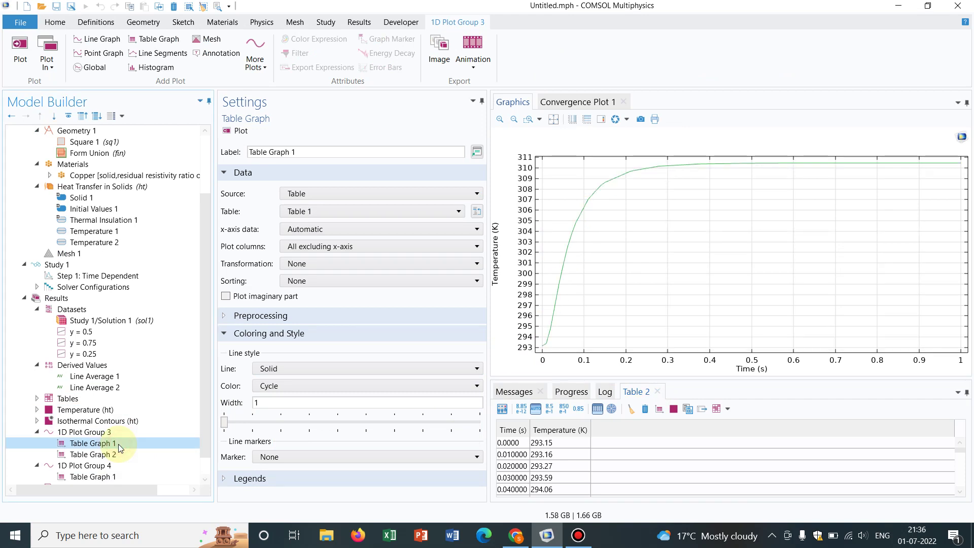
click(111, 477)
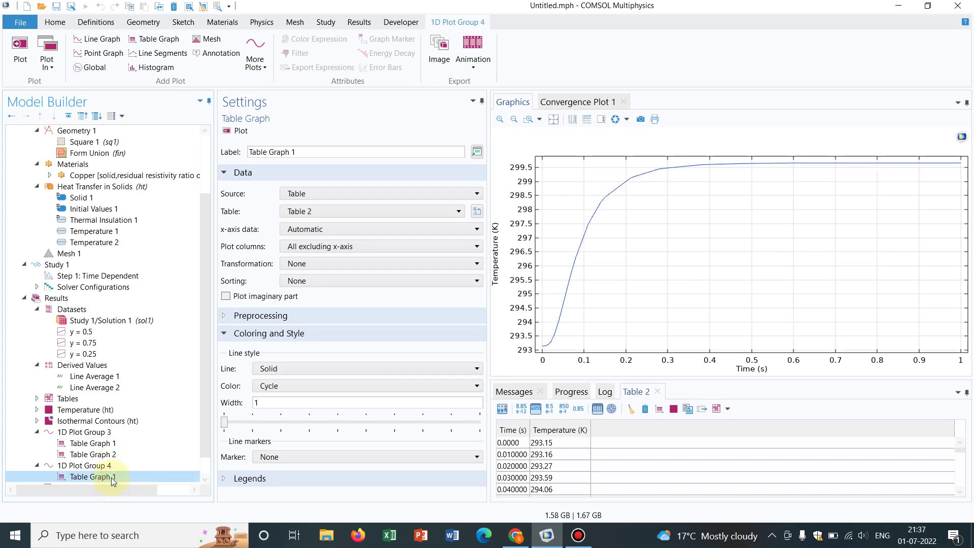
click(106, 445)
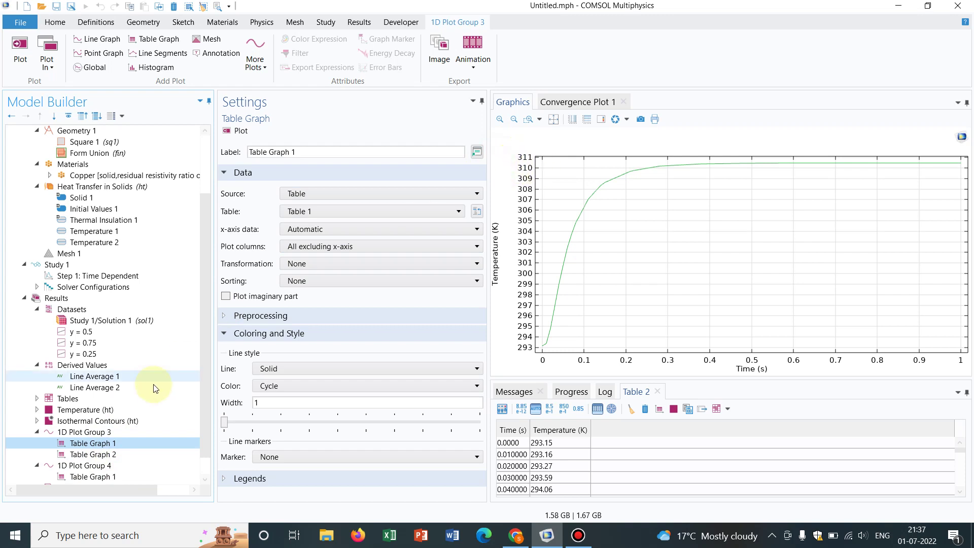
click(86, 457)
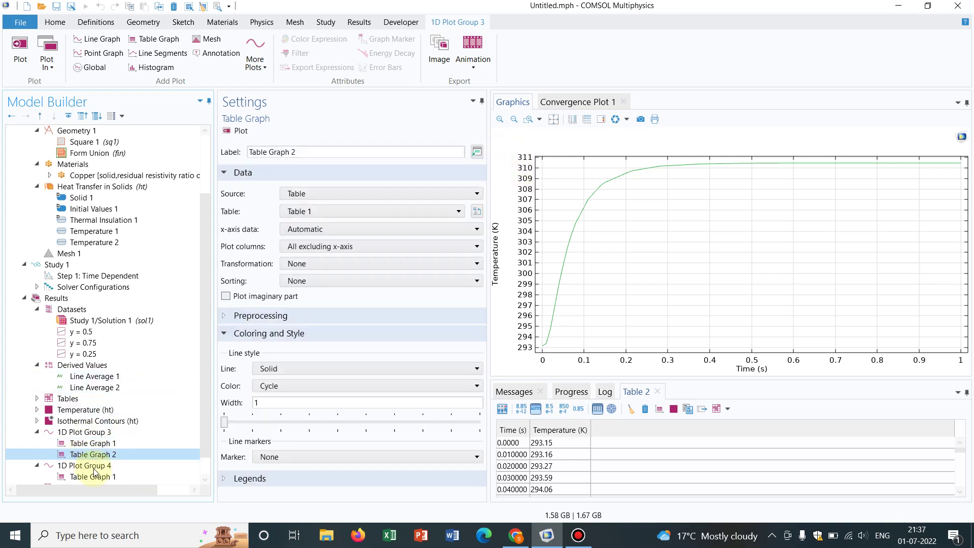
click(92, 476)
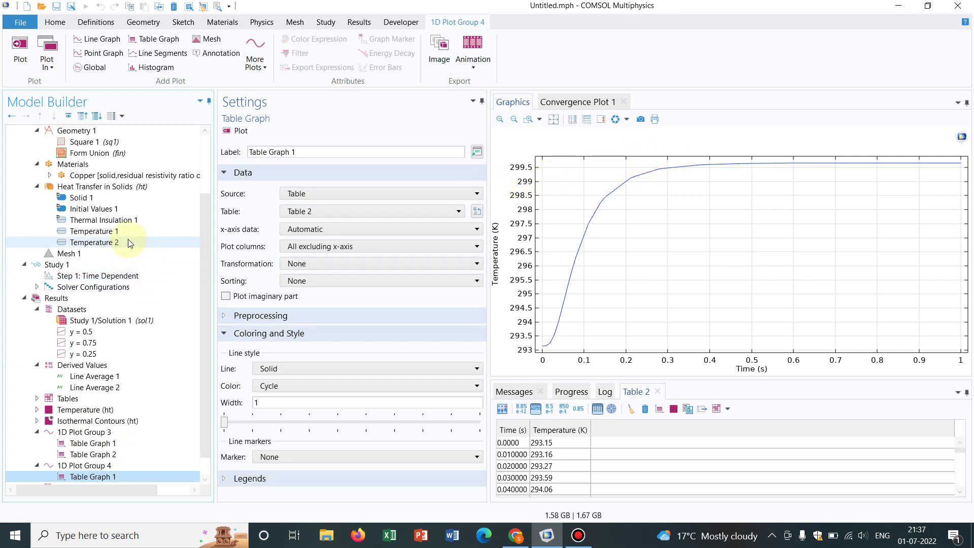
- Show the Temperature (ht) surface plot of the block at 1 s
click(120, 410)
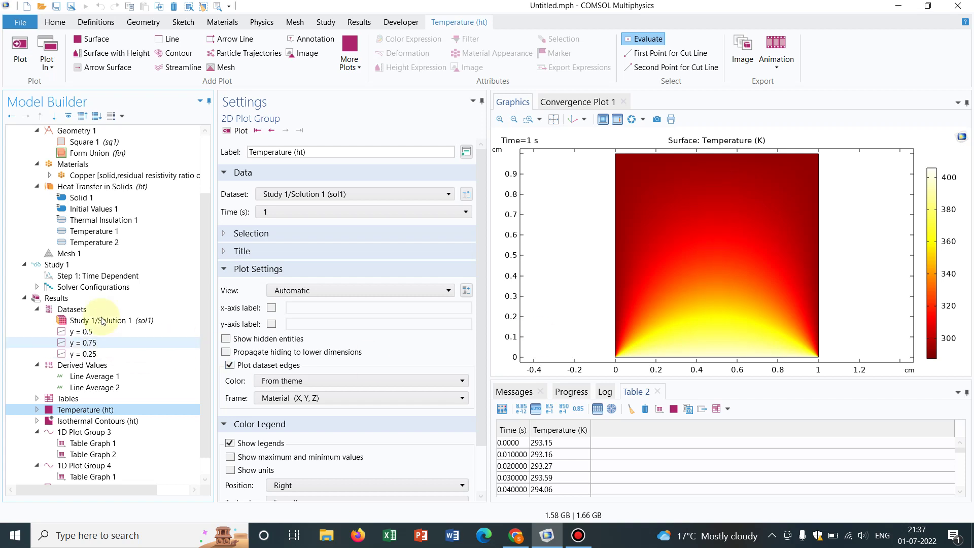
scroll(198, 358, down, 1)
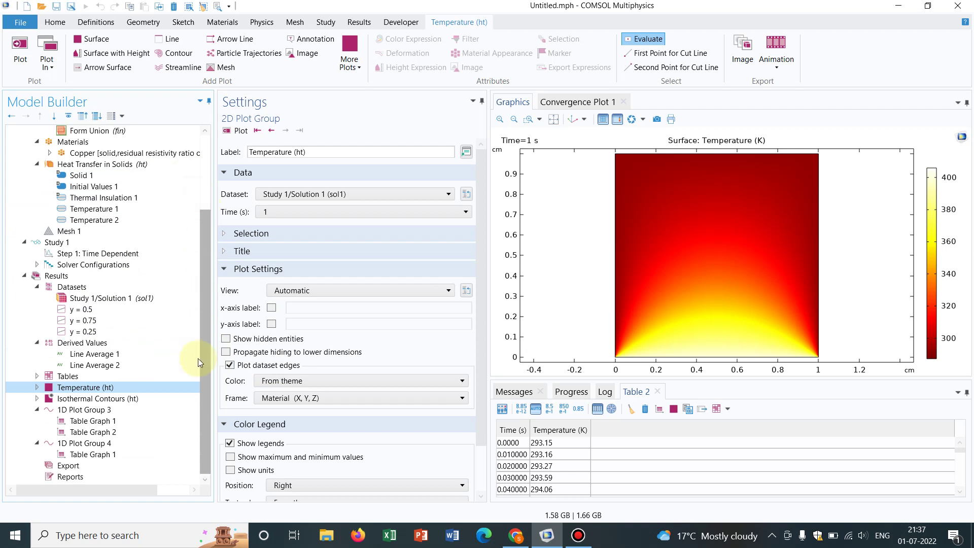
- Add a Surface Average derived value of T over the square domain 1
click(92, 289)
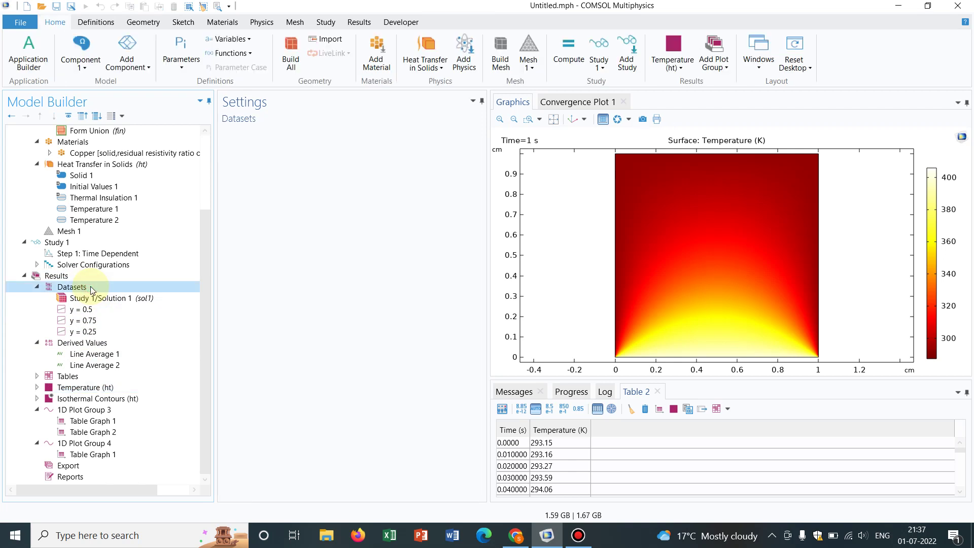
click(89, 343)
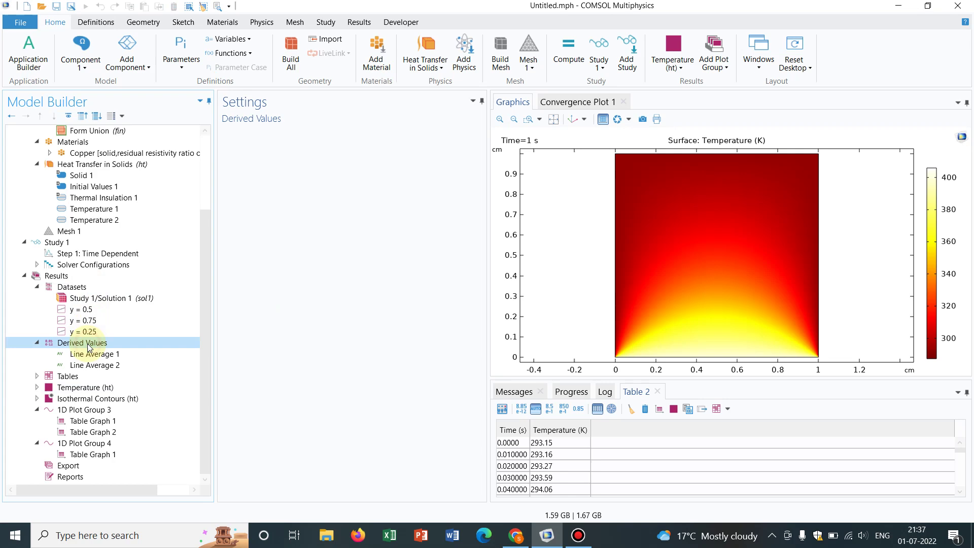
right_click(91, 344)
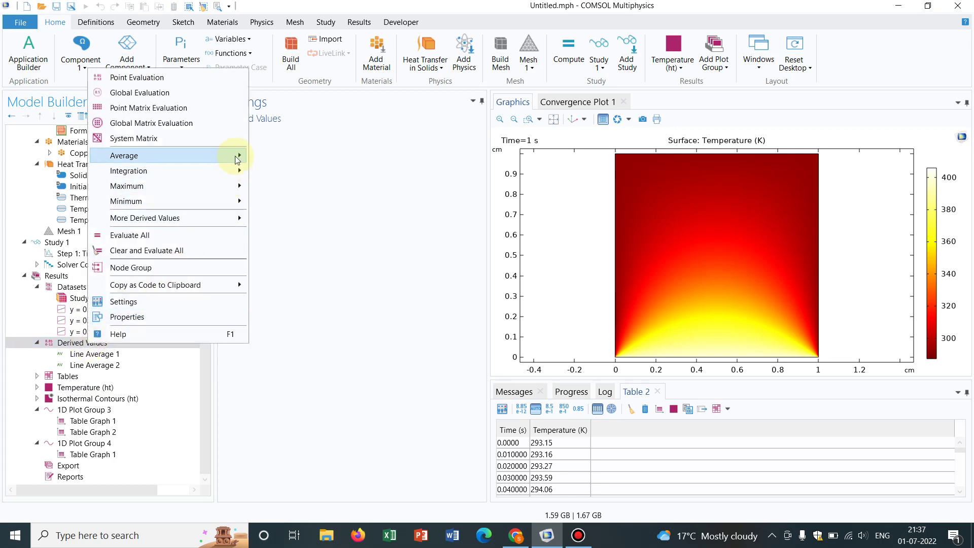
mouse_move(236, 155)
click(287, 170)
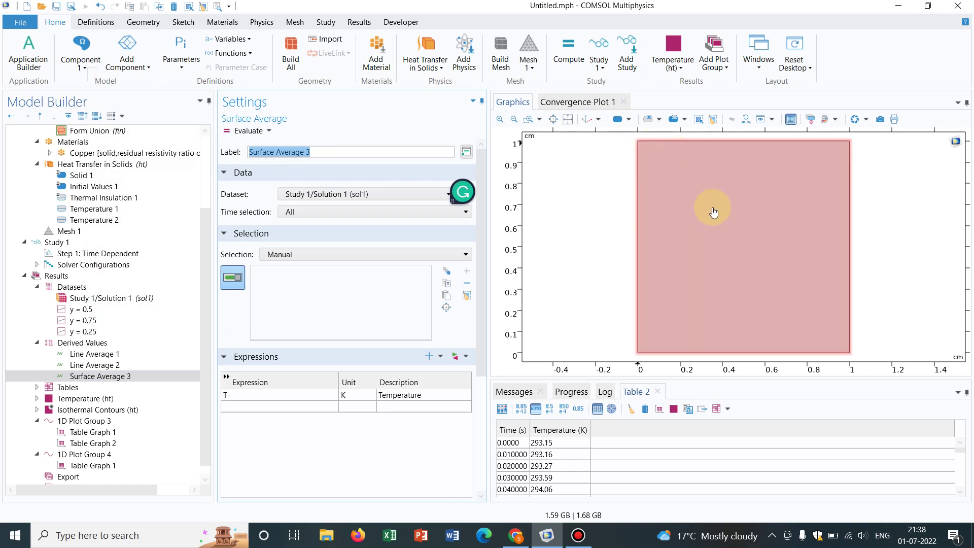
click(712, 207)
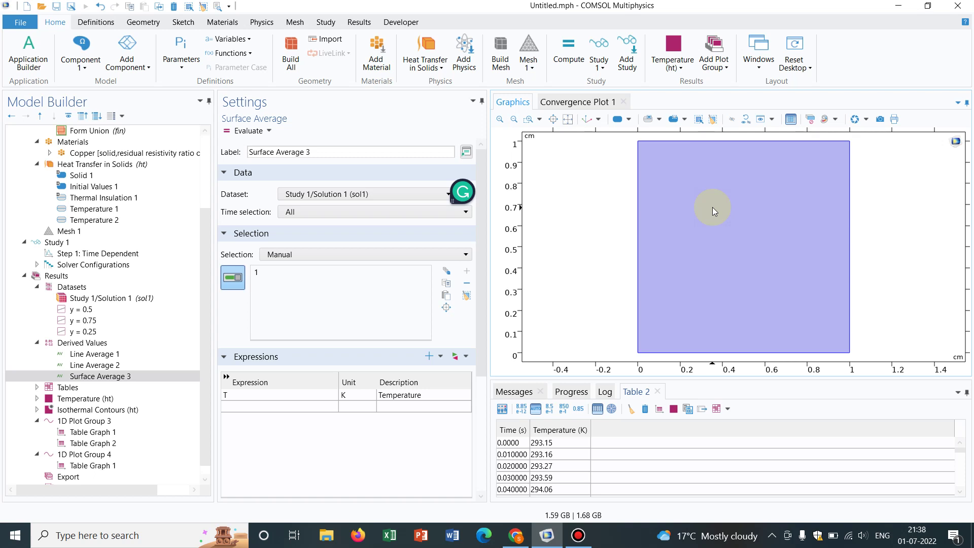
click(717, 239)
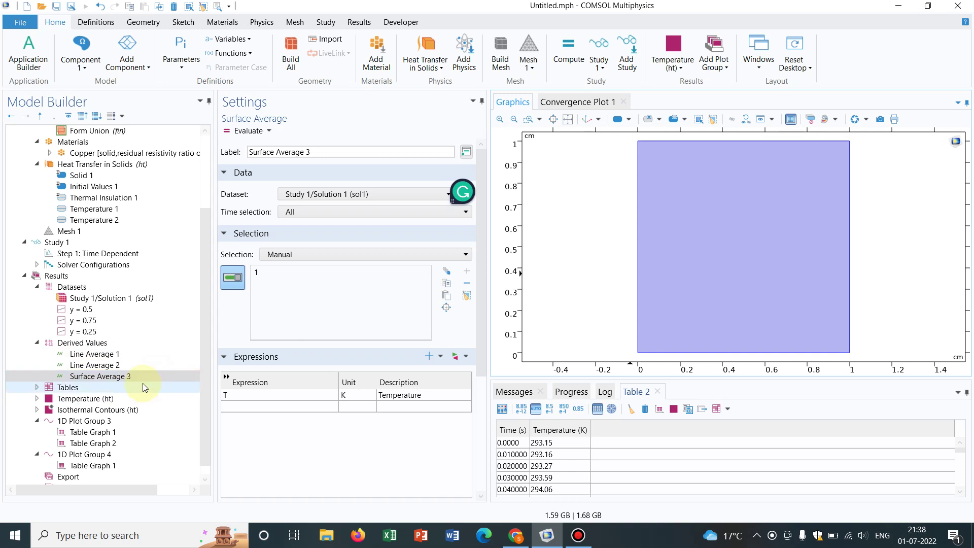
- Evaluate Surface Average 3 into Table 3, giving domain-average temperature rising from 293.47 K to 312.05 K
click(246, 135)
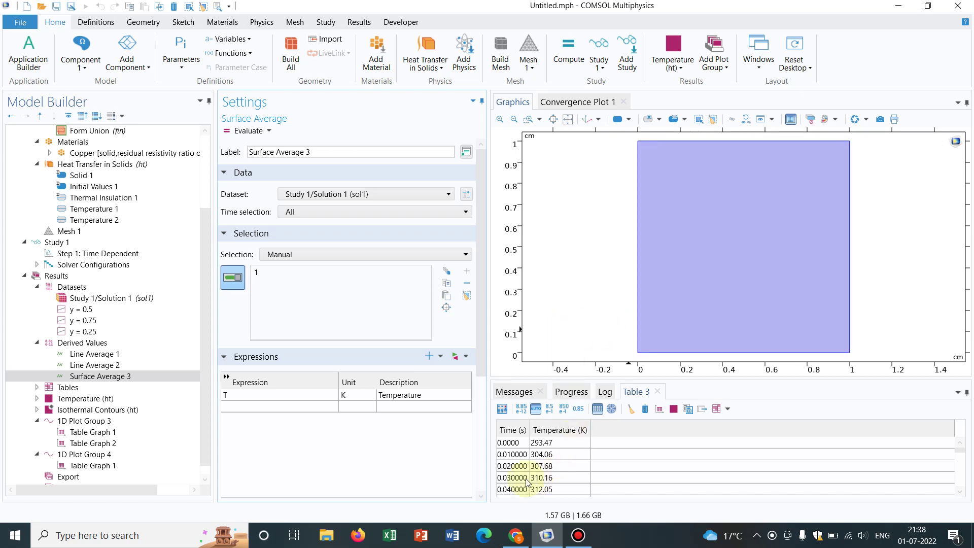
- Graph Table 3's domain-average temperature over time in new 1D Plot Group 5
click(659, 410)
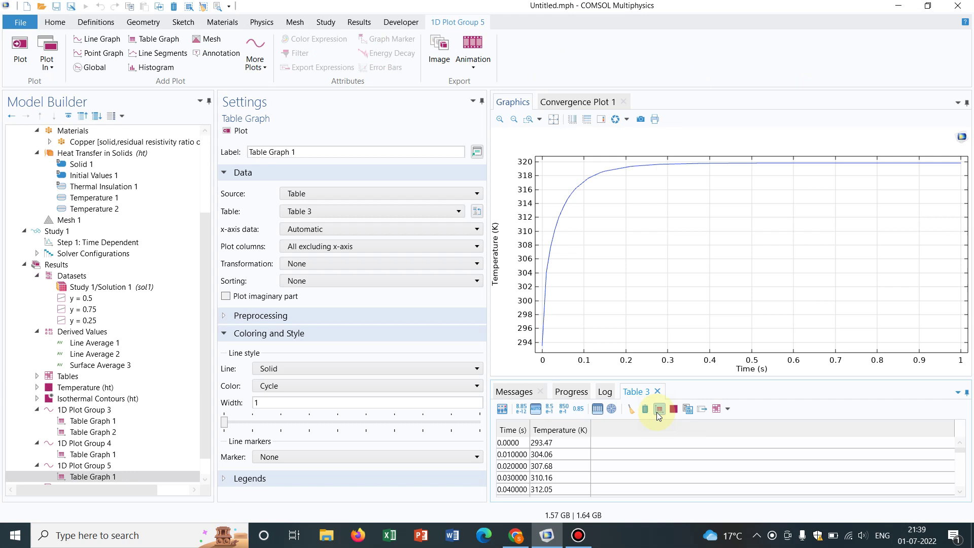